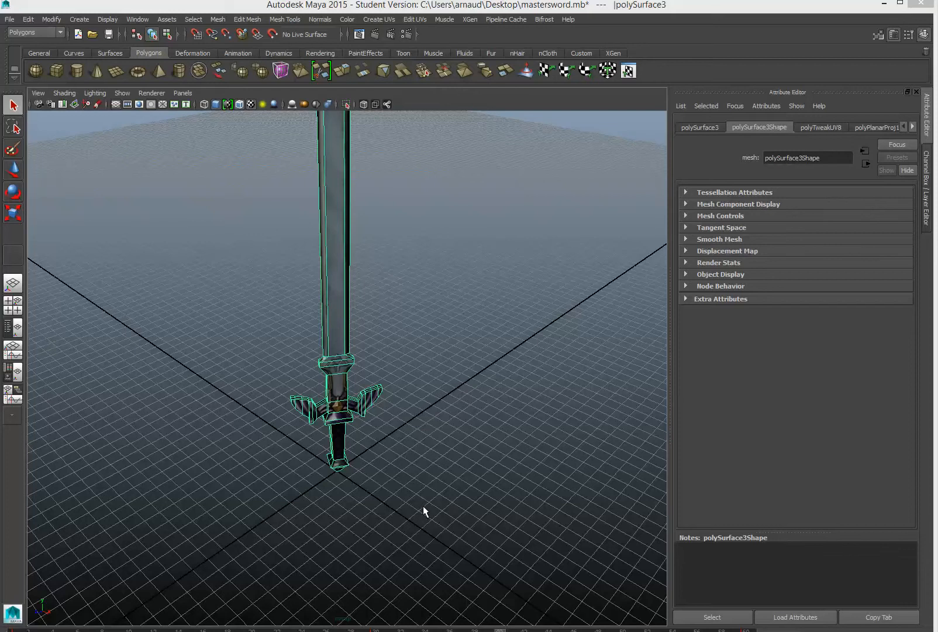
Deselect the sword and orbit in close to view the hilt from the side and above
left_click(373, 476)
scroll(373, 477, "up", 6)
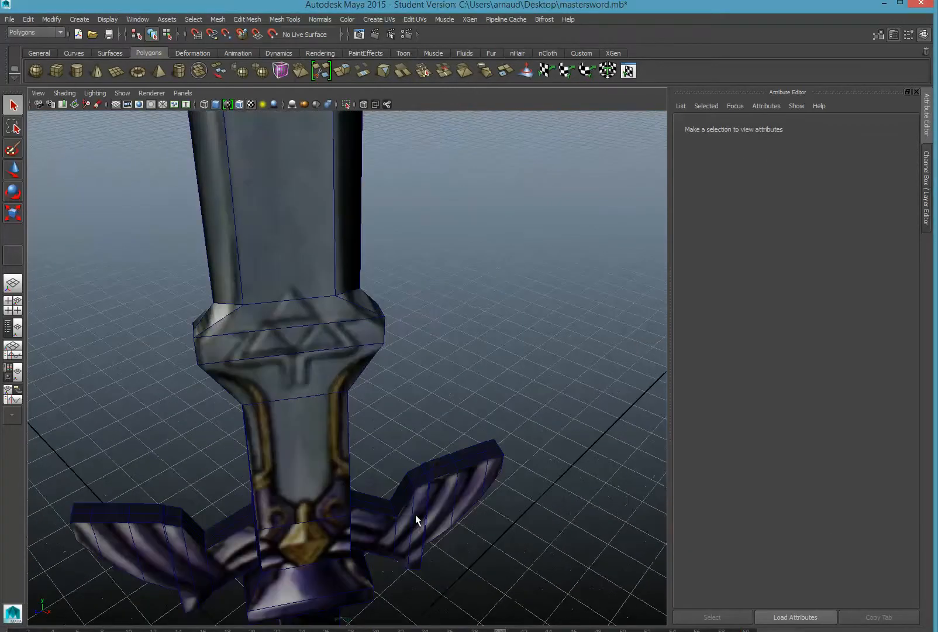
left_click_drag(416, 515, 532, 414, "alt")
left_click_drag(557, 575, 317, 411, "alt")
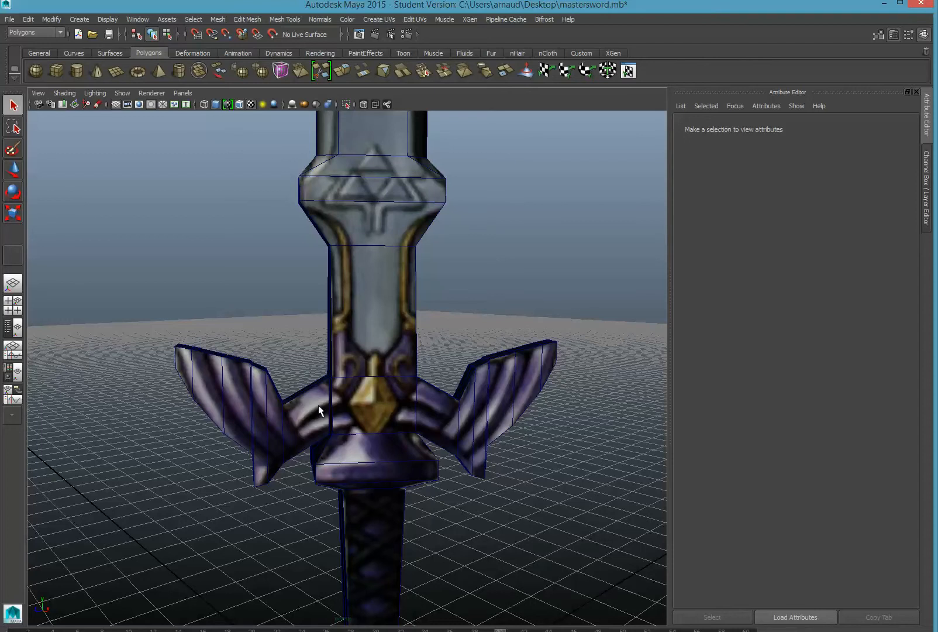
Orbit out over the whole sword to a low front view and switch the mesh to Edge mode
left_click_drag(342, 441, 234, 424, "alt")
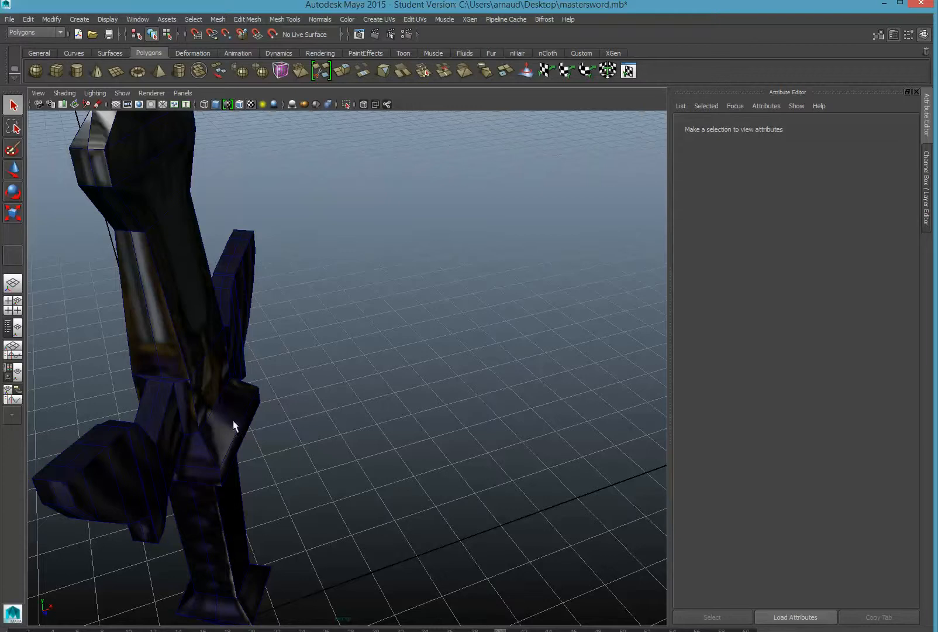
scroll(203, 392, "down", 5)
left_click_drag(203, 392, 291, 360, "alt")
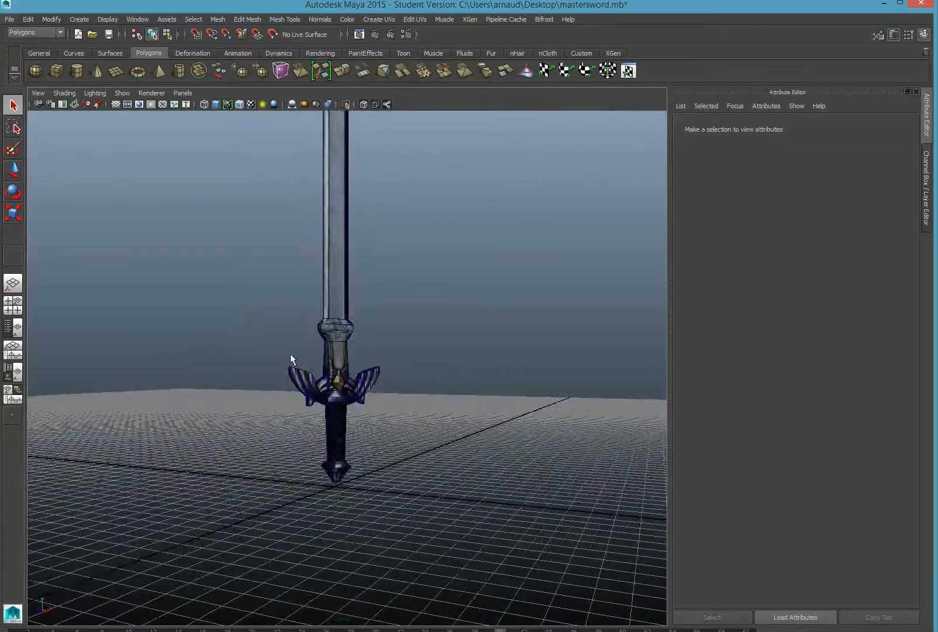
scroll(314, 384, "up", 5)
left_click_drag(290, 408, 316, 341, "alt")
mouse_move(228, 403)
right_mouse_down()
mouse_move(209, 396)
mouse_move(224, 364)
mouse_move(226, 384)
right_mouse_up()
Select the handle's three vertical edges and scale them along X
left_click(218, 406)
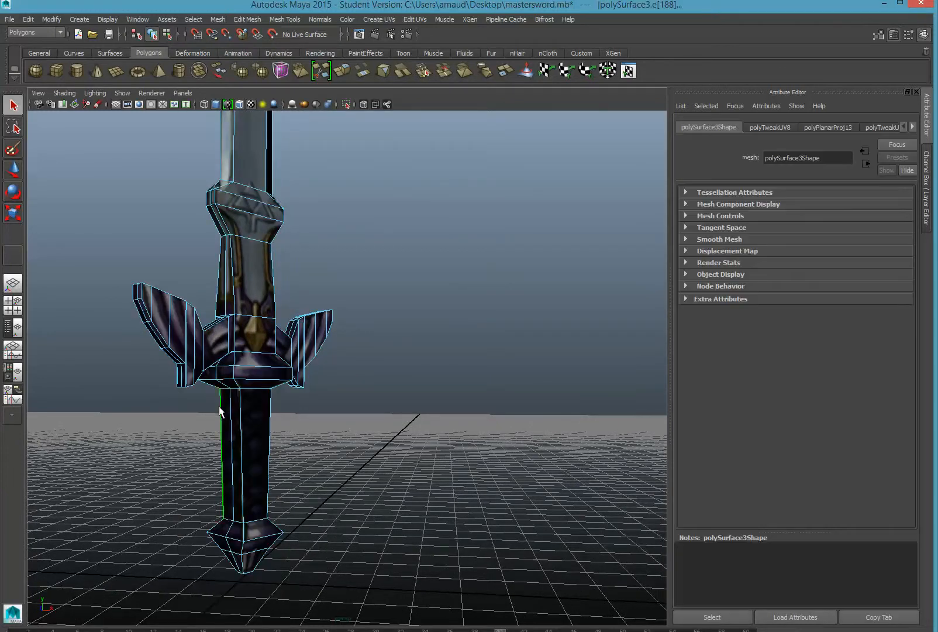
key("Caps_Lock")
left_click(239, 412)
left_click(269, 419, "shift")
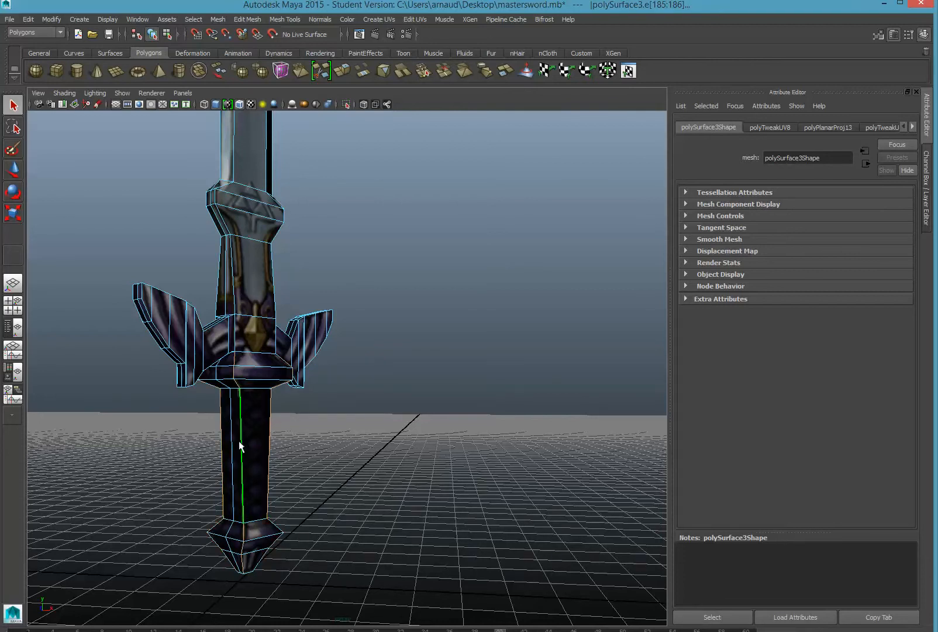
left_click_drag(142, 418, 330, 405, "alt")
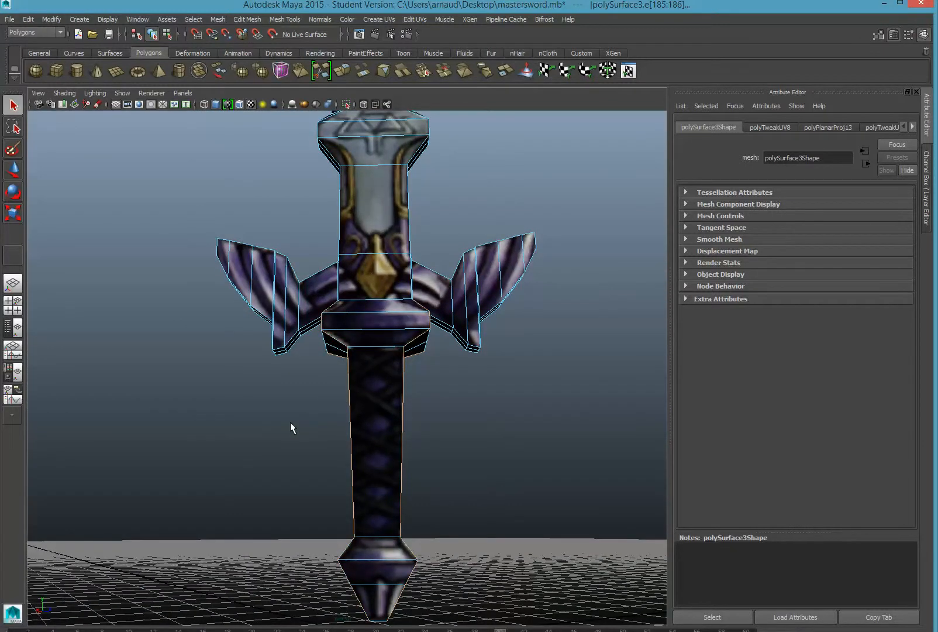
mouse_move(290, 421)
left_mouse_down("alt")
mouse_move(327, 419)
mouse_move(329, 429)
mouse_move(289, 437)
left_mouse_up("alt")
left_click(14, 213)
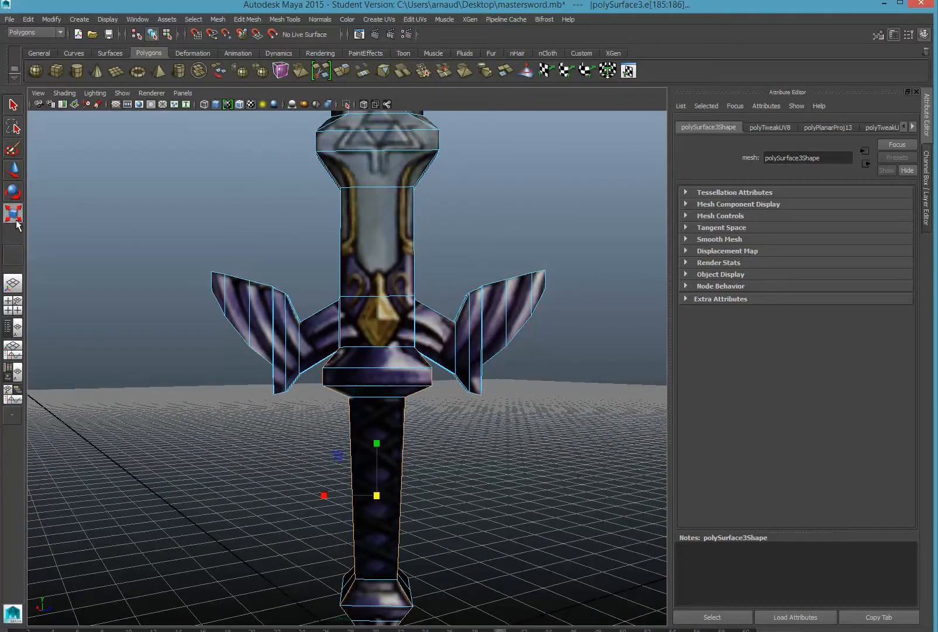
left_click_drag(325, 498, 263, 391)
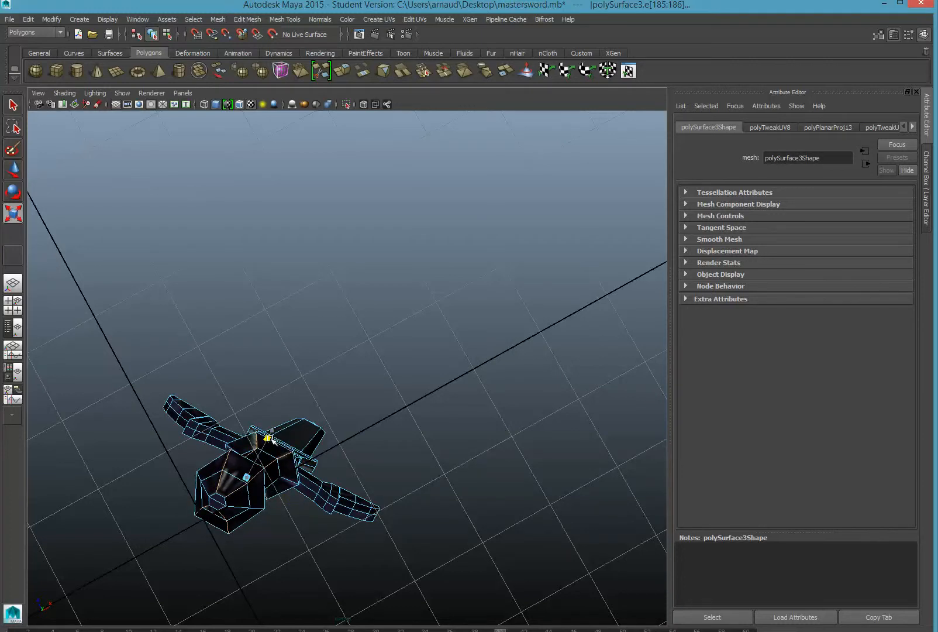
Tumble and zoom to an angled side view of the hilt and blade
left_click_drag(269, 439, 362, 511, "alt")
scroll(364, 509, "down", 5)
left_click_drag(372, 467, 308, 480, "alt")
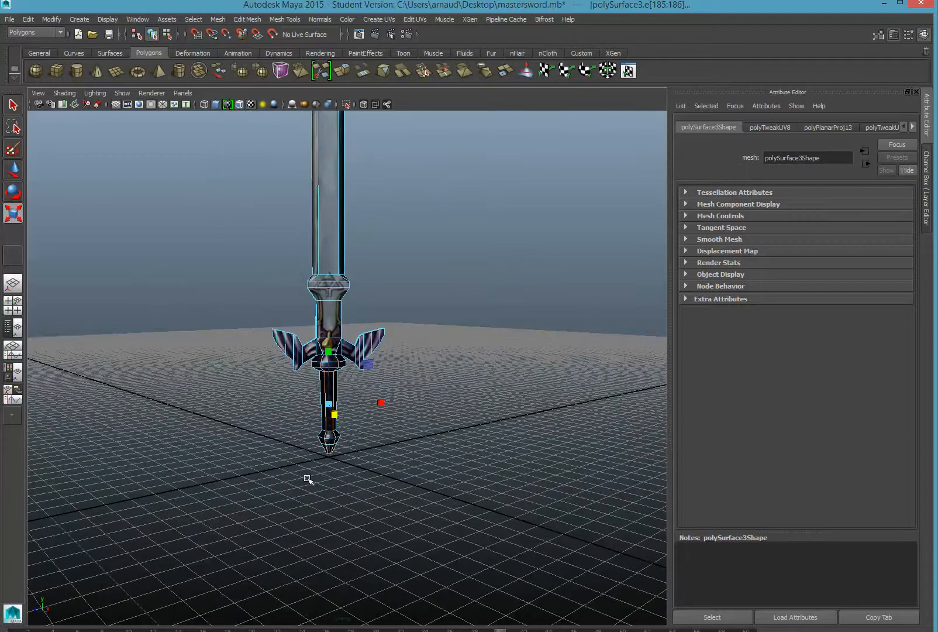
scroll(309, 480, "up", 4)
scroll(325, 471, "up", 5)
left_click_drag(307, 420, 206, 384, "alt")
middle_click_drag(249, 340, 229, 431, "alt")
From a low, close view of the hilt, select the redundant vertical edge on the guard
left_click_drag(208, 410, 300, 285, "alt")
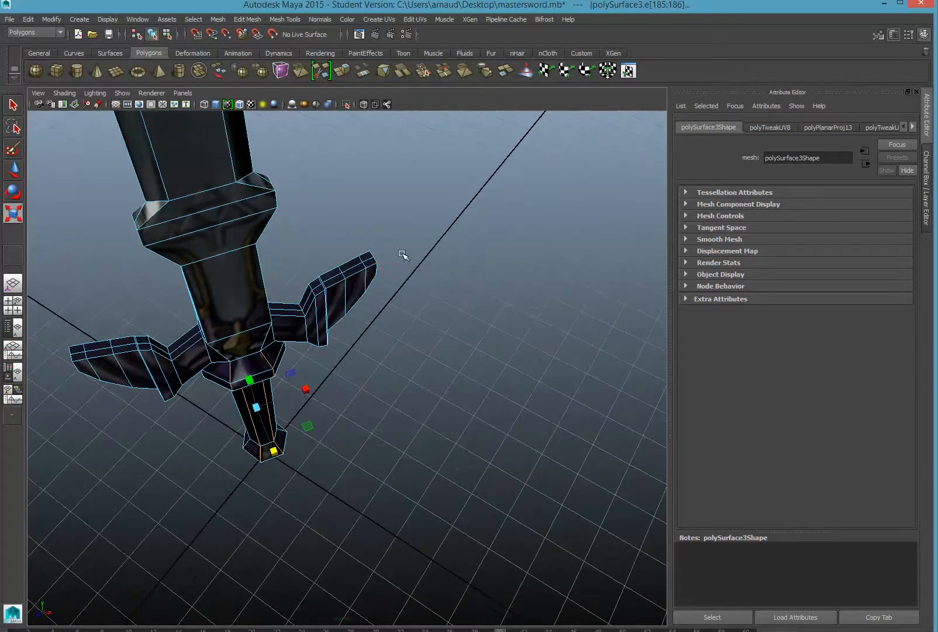
mouse_move(122, 357)
left_mouse_down("alt")
mouse_move(123, 321)
mouse_move(130, 352)
left_mouse_up("alt")
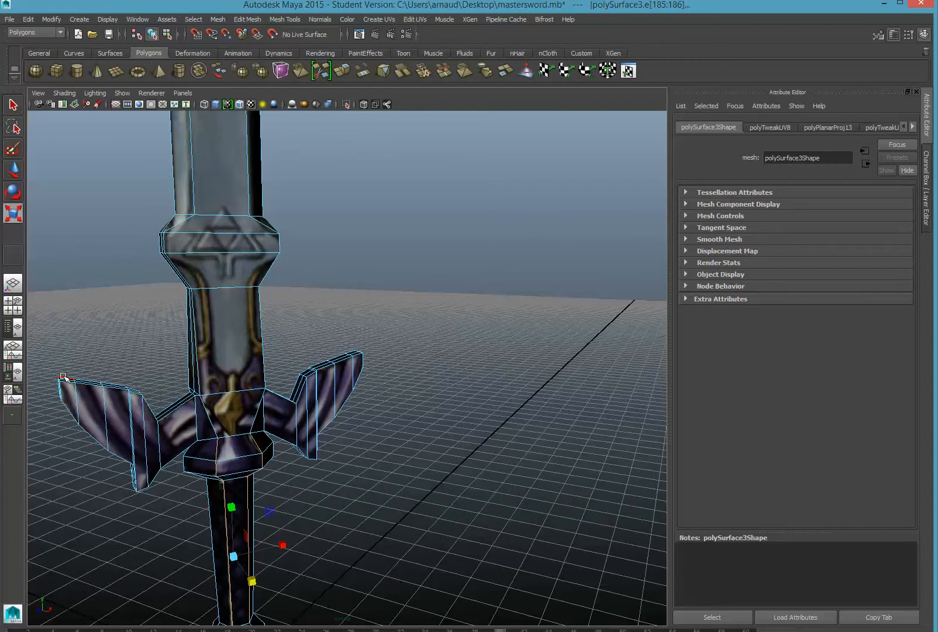
left_click_drag(124, 434, 127, 408, "alt")
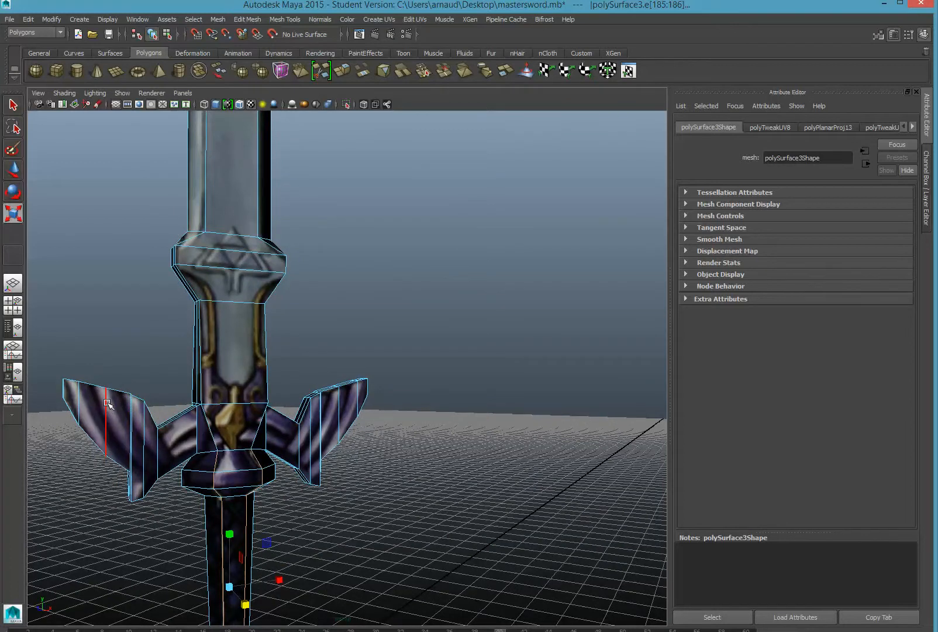
left_click(107, 403)
left_click_drag(126, 350, 340, 350, "alt")
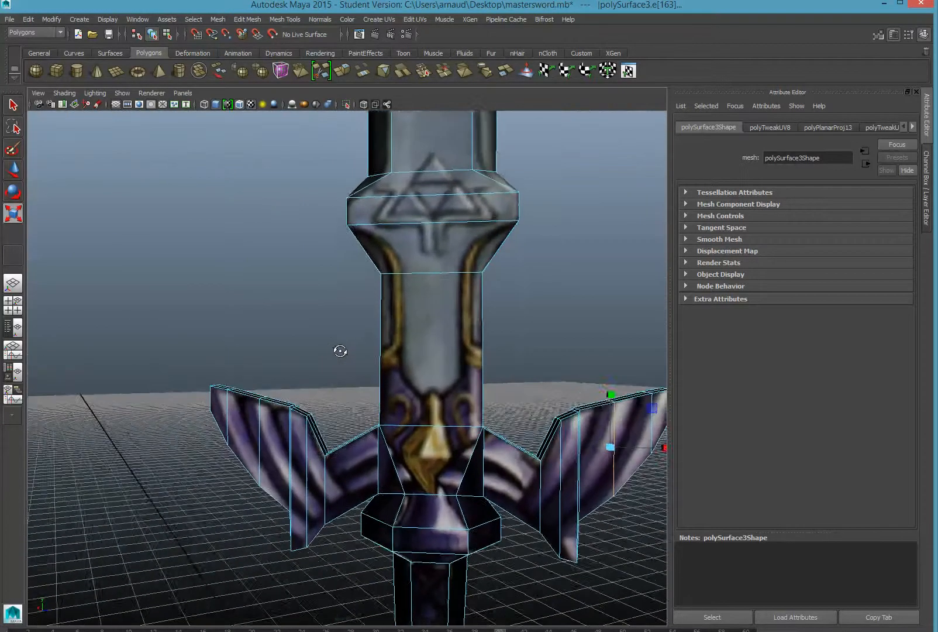
key("Caps_Lock")
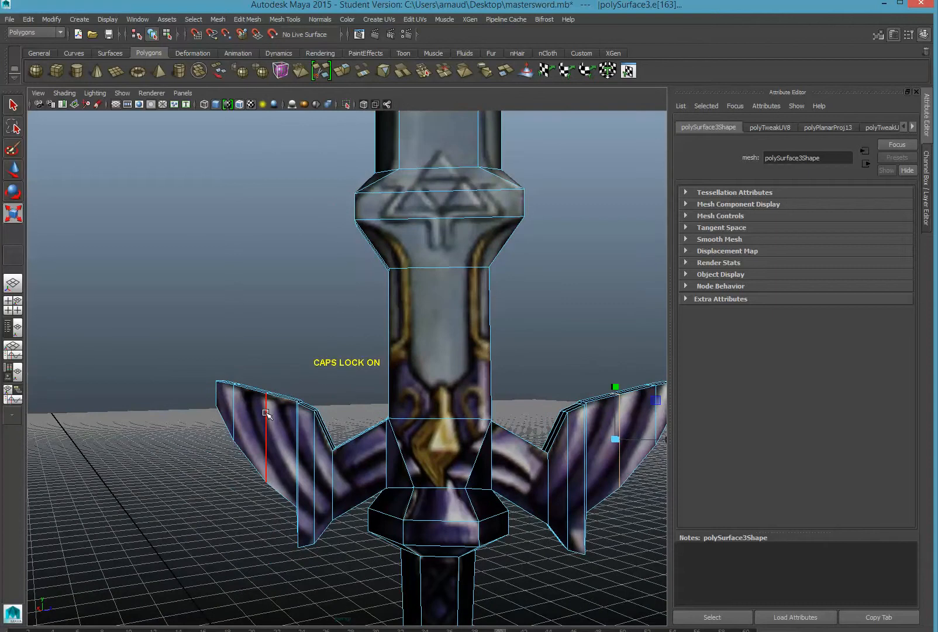
left_click(266, 427)
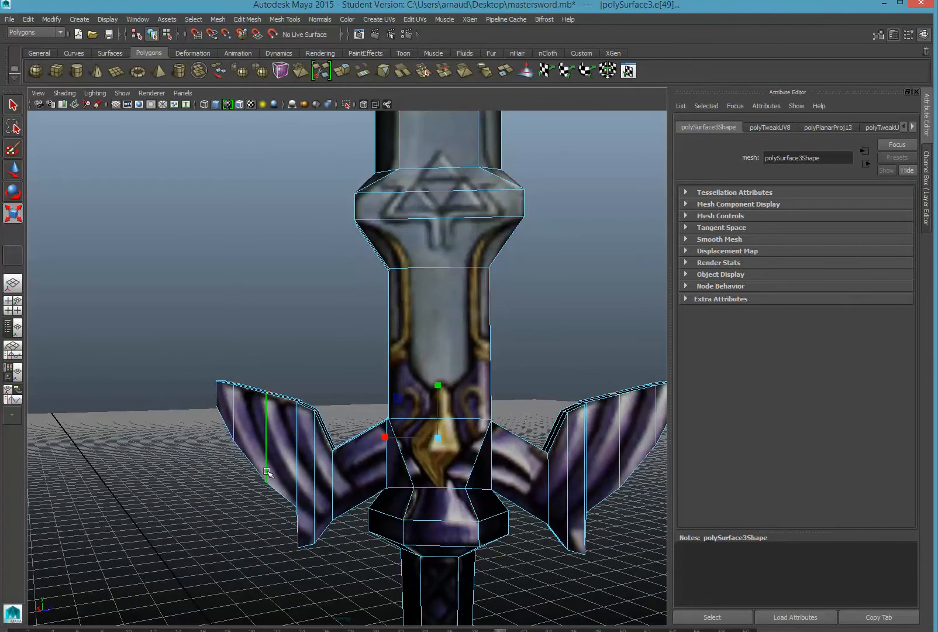
Delete the selected guard edge with Edit Mesh > Delete Edge/Vertex
left_click(248, 19)
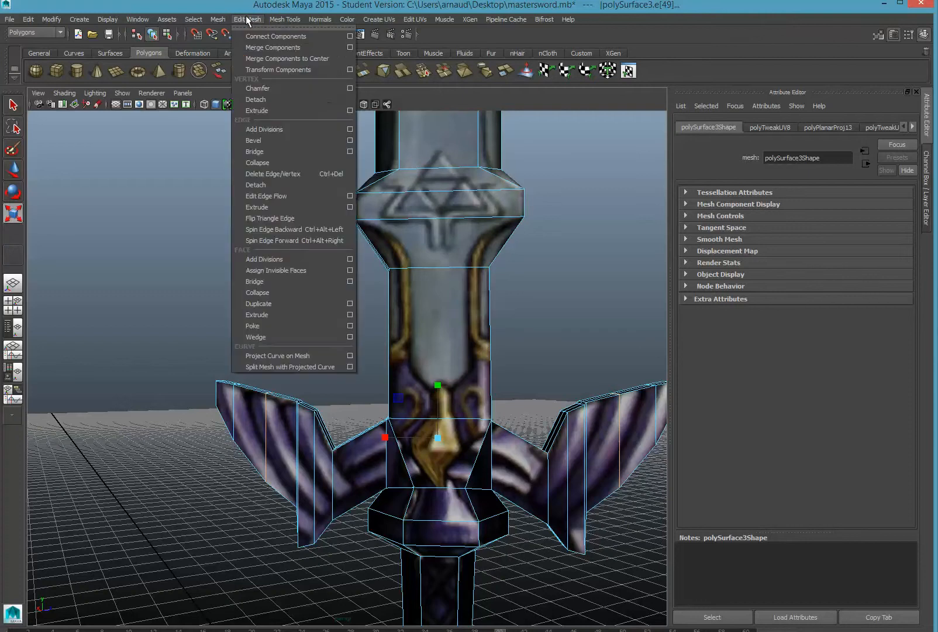
left_click(287, 174)
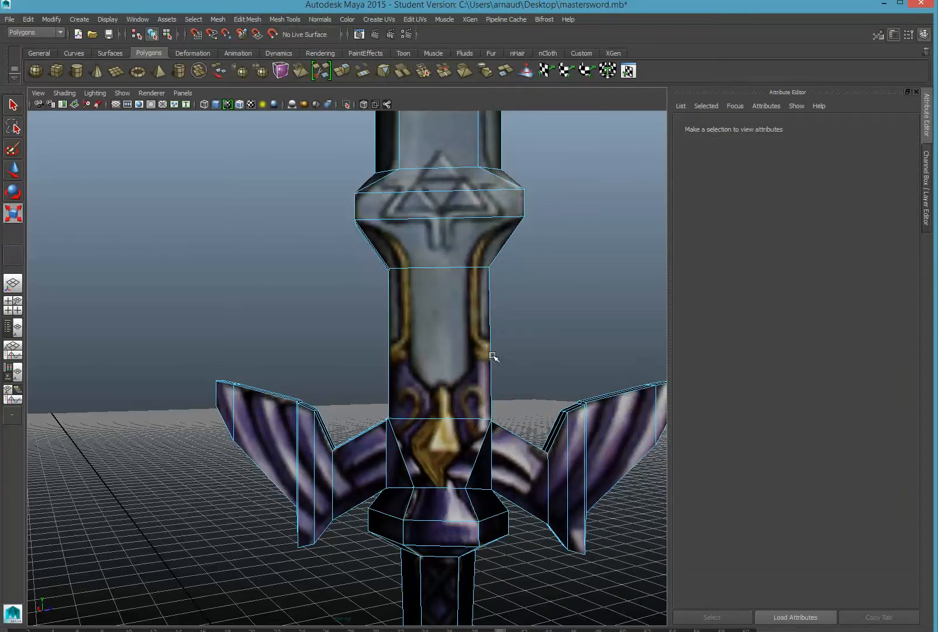
scroll(493, 355, "down", 5)
left_click_drag(483, 358, 316, 391, "alt")
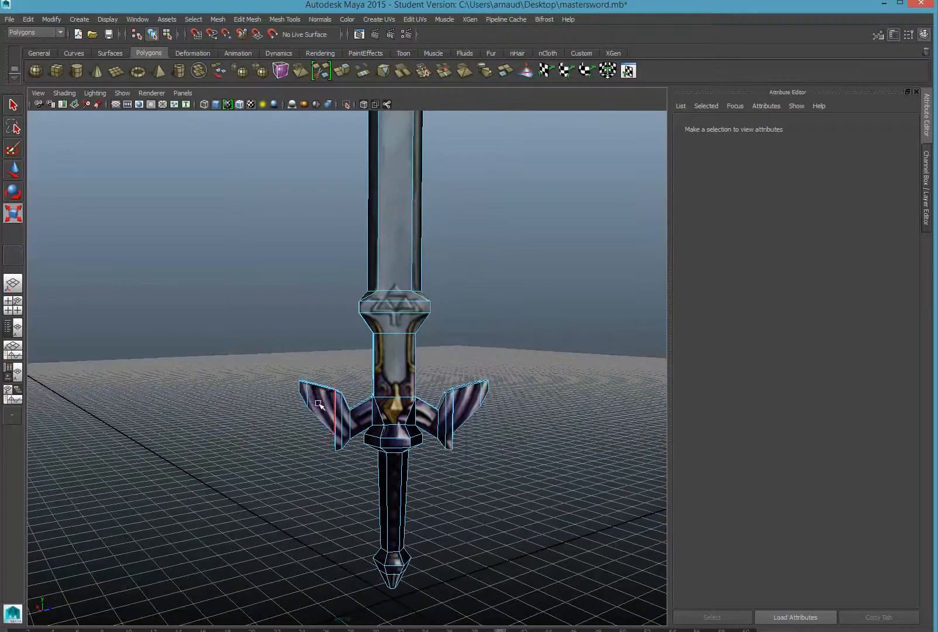
Review the whole sword from the side, briefly selecting then clearing the guard tip edges
left_click(309, 395)
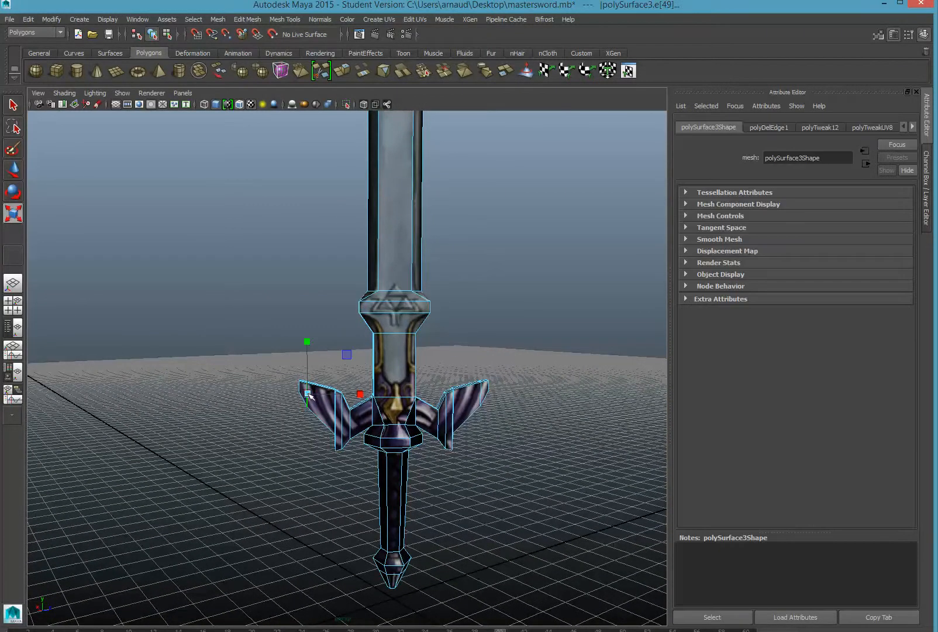
left_click(483, 395, "shift")
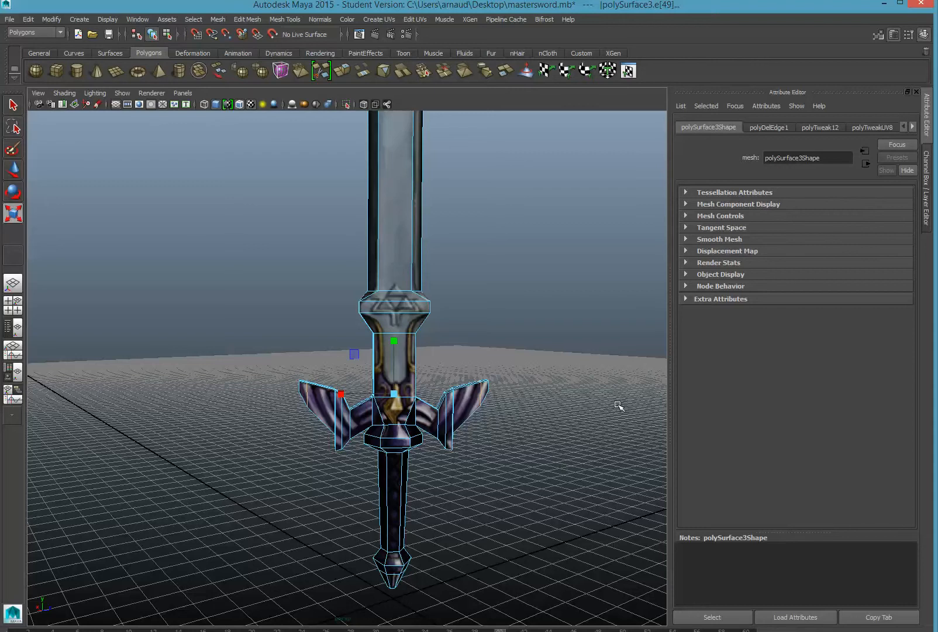
left_click(563, 465)
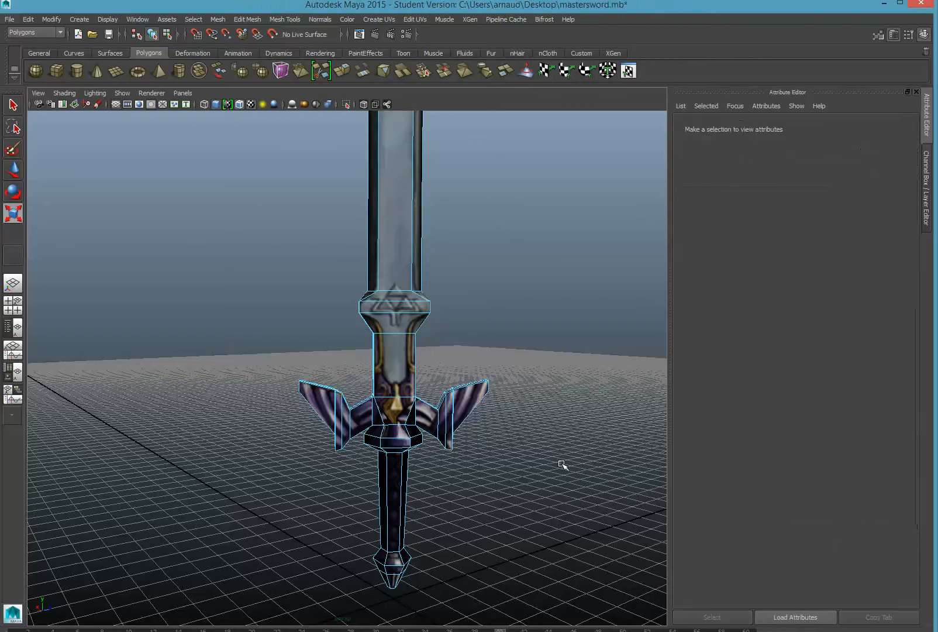
scroll(520, 423, "up", 3)
scroll(519, 423, "down", 2)
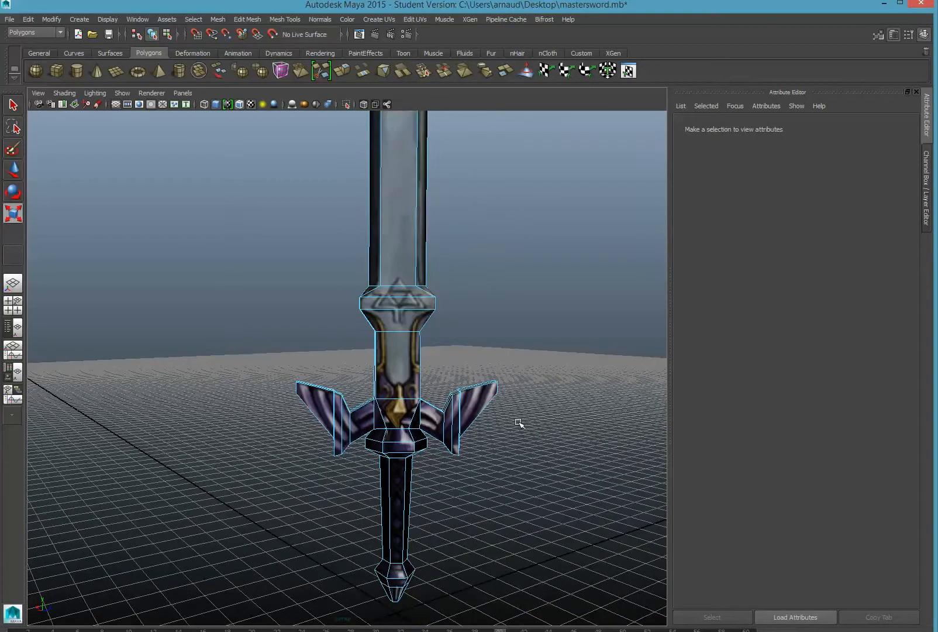
left_click_drag(511, 436, 479, 361, "alt")
scroll(486, 391, "up", 3)
middle_click_drag(478, 361, 447, 348, "alt")
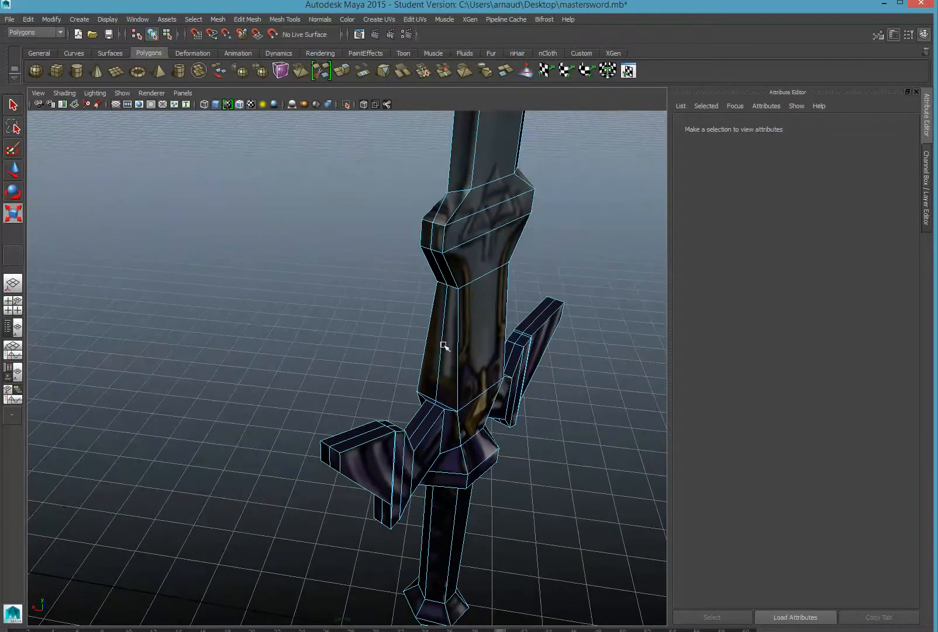
Select the redundant vertical edges running down the grip
left_click(442, 204)
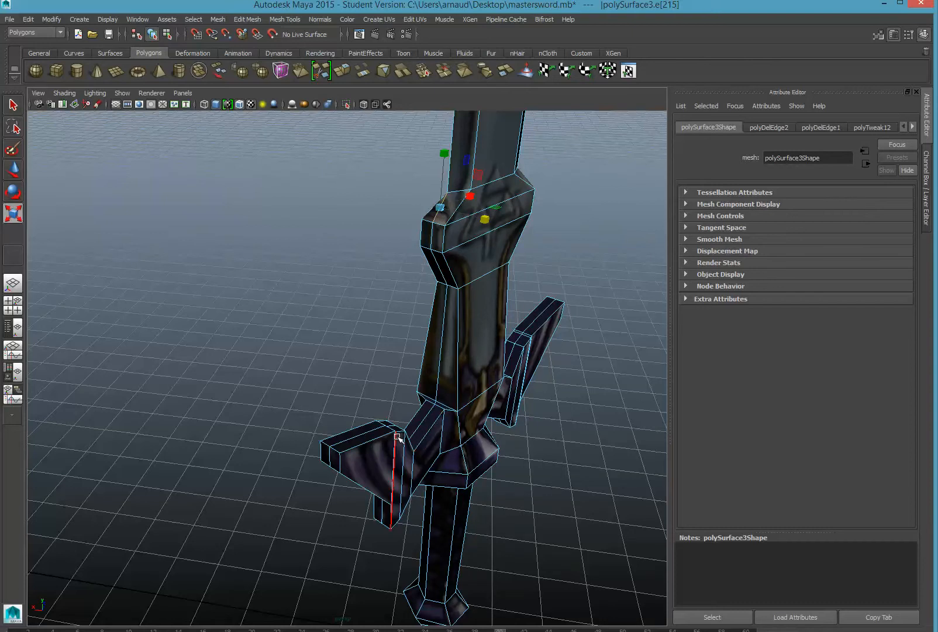
left_click_drag(410, 403, 422, 405, "alt")
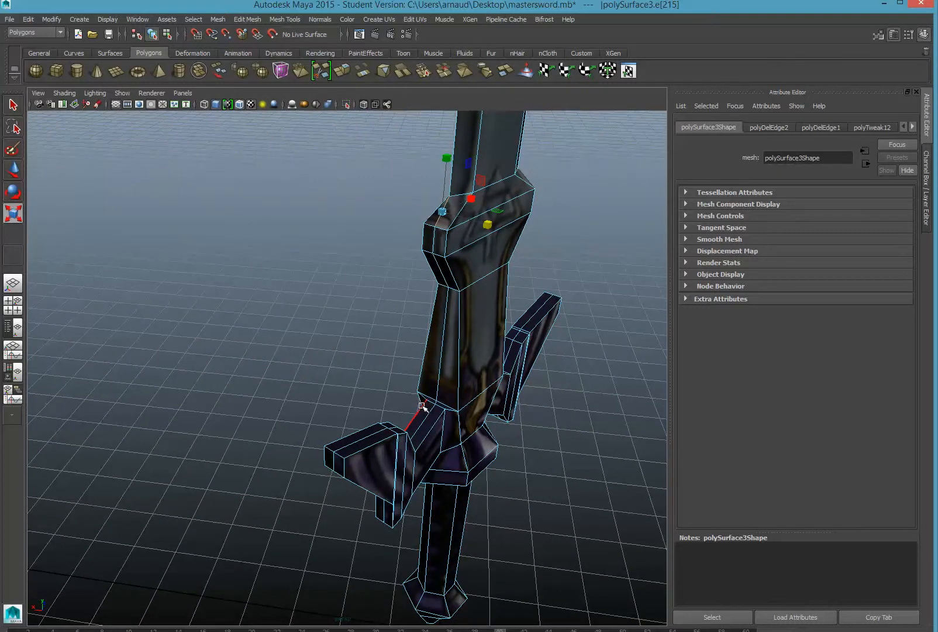
left_click_drag(498, 309, 500, 286, "alt")
left_click(435, 232)
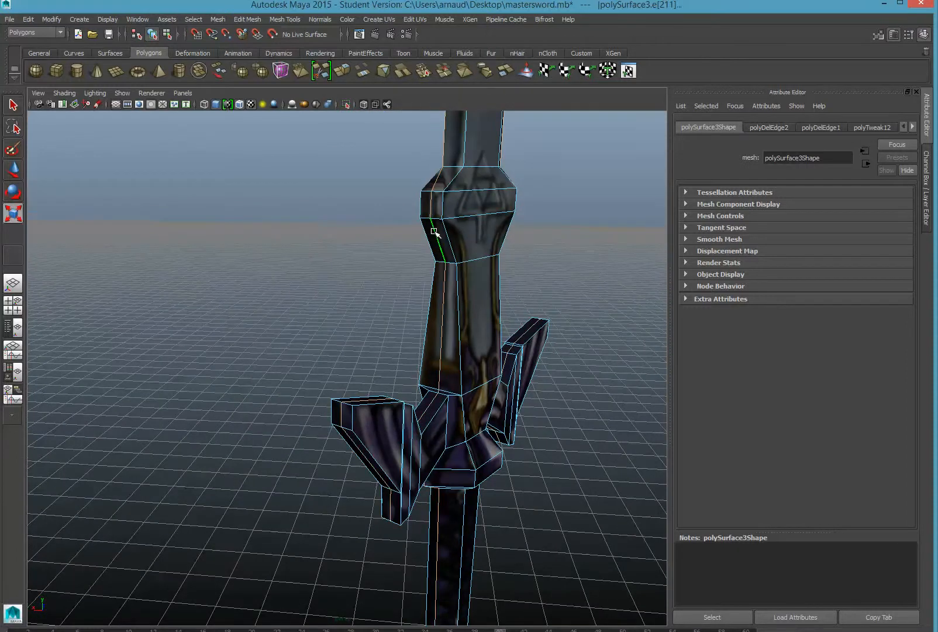
left_click(632, 245)
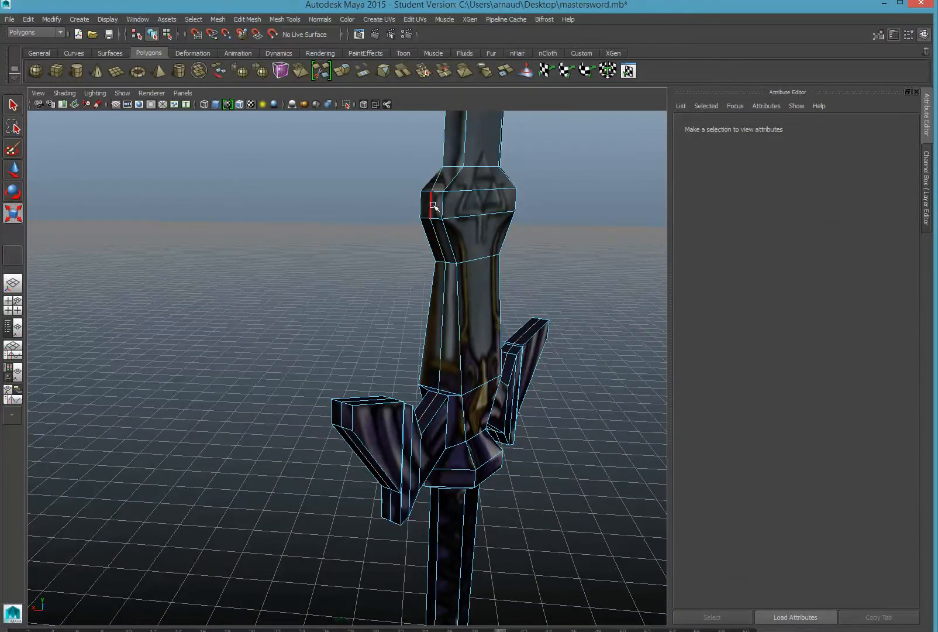
left_click(442, 237)
left_click(440, 247, "shift")
left_click(443, 275, "shift")
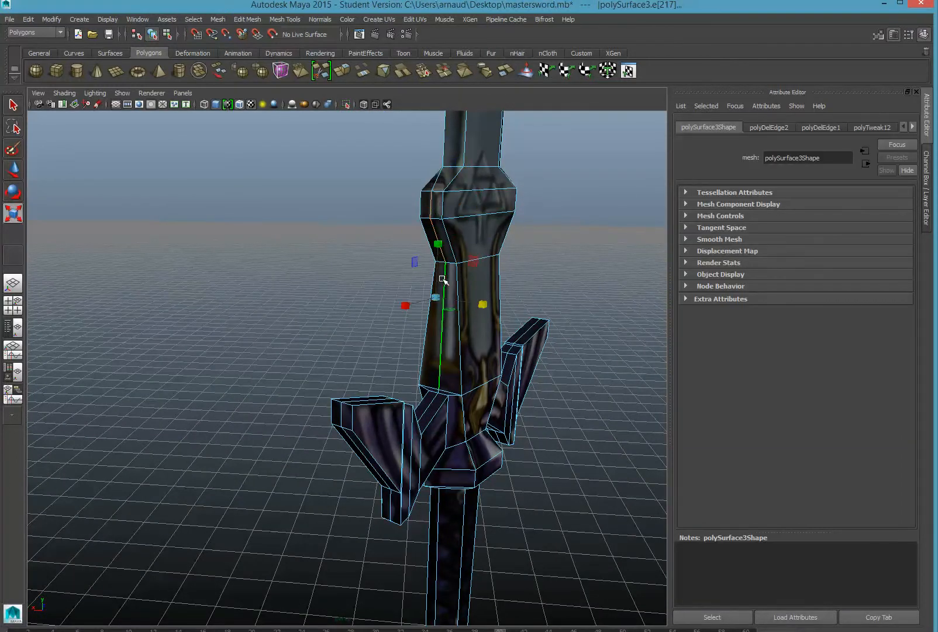
left_click_drag(438, 367, 451, 423, "alt")
scroll(439, 403, "up", 4)
Add the redundant edges below the hilt joint and along both crossguard wings
left_click(506, 455, "shift")
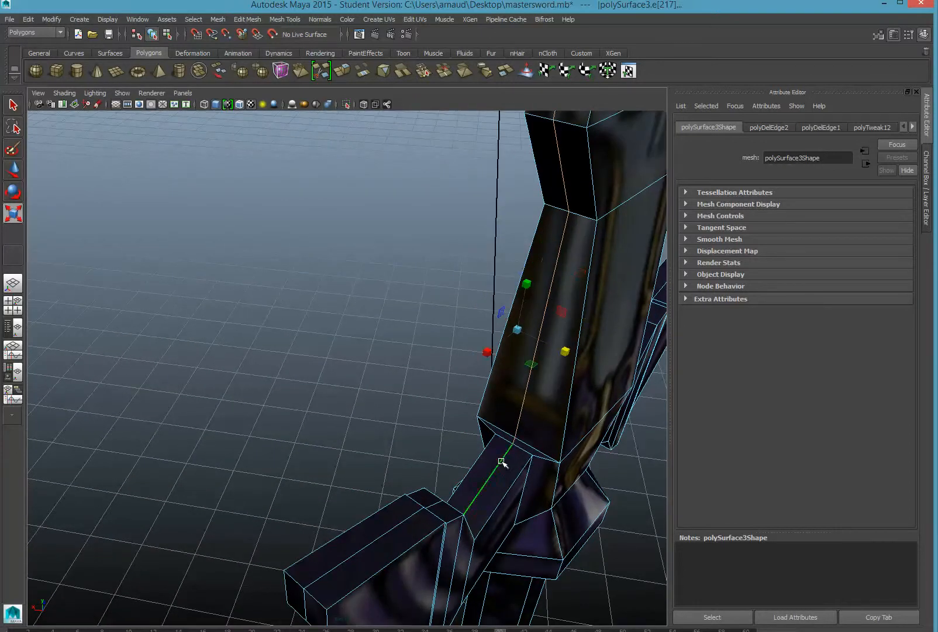
left_click_drag(530, 482, 410, 453, "alt")
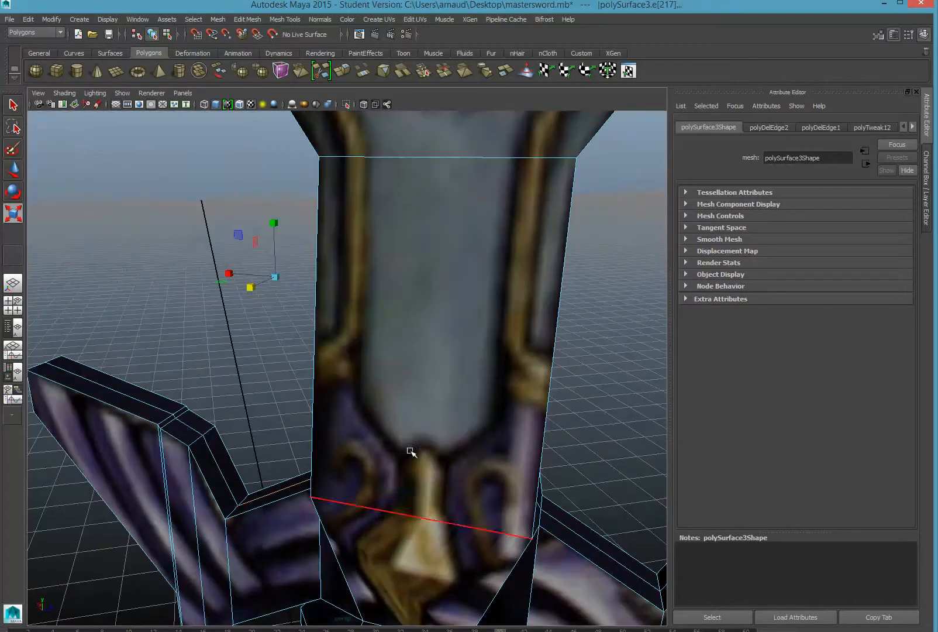
left_click(217, 464, "shift")
left_click(197, 431, "shift")
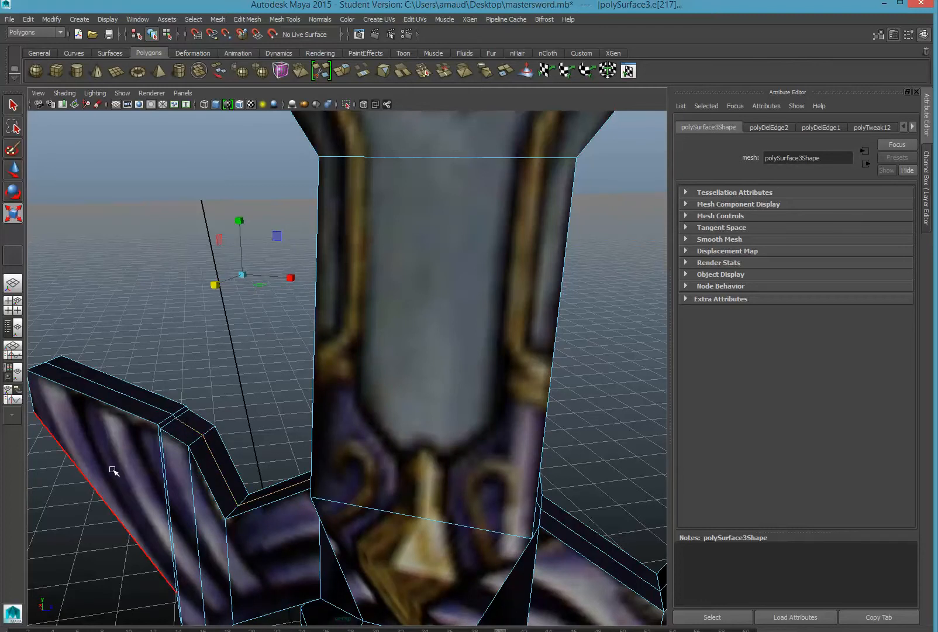
left_click(175, 416, "shift")
scroll(204, 452, "down", 5)
left_click_drag(178, 451, 252, 419, "alt")
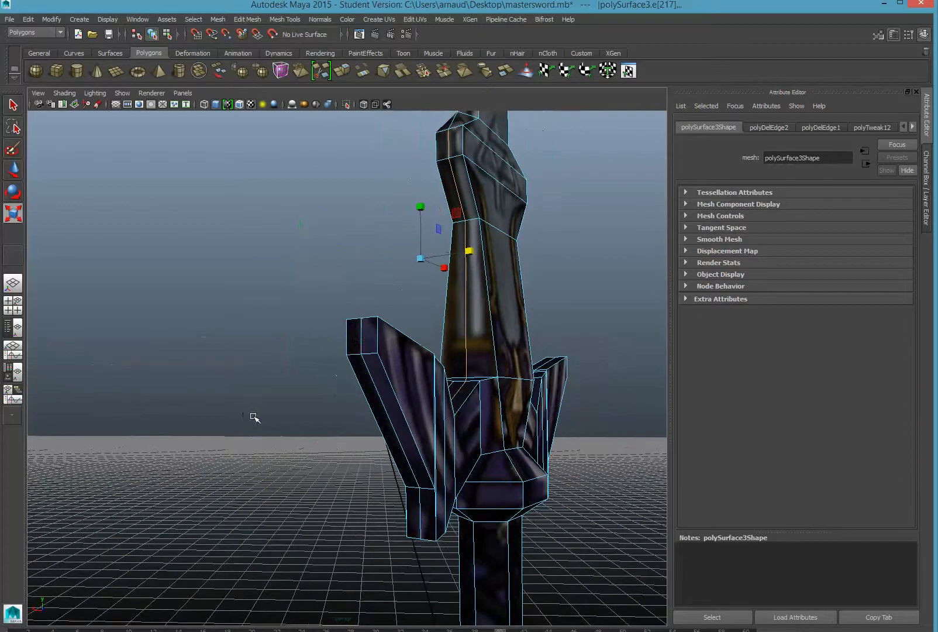
left_click(366, 370, "shift")
left_click_drag(450, 421, 425, 423, "alt")
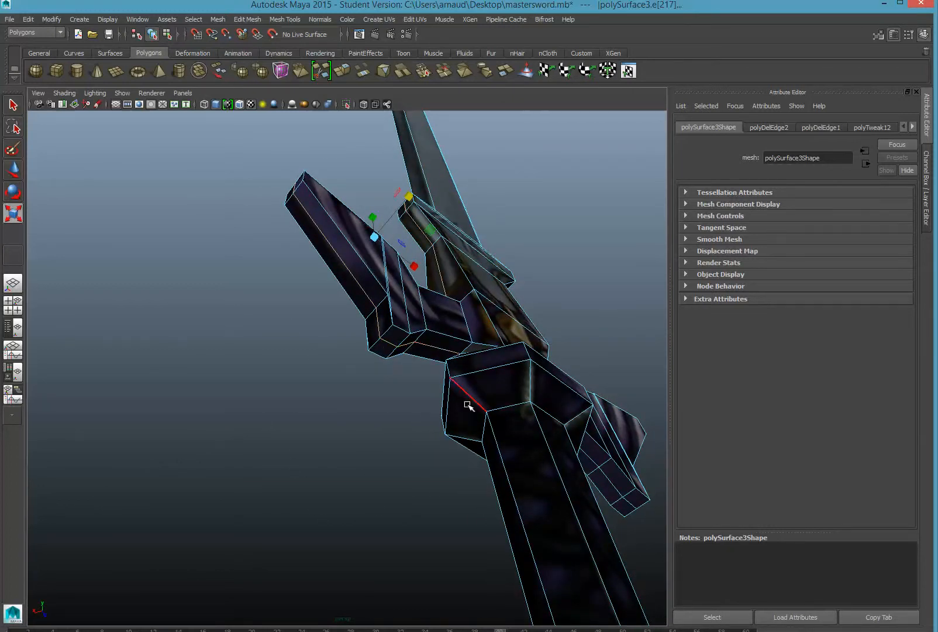
left_click_drag(468, 405, 378, 487, "alt")
left_click_drag(519, 490, 480, 457, "alt")
scroll(525, 483, "down", 3)
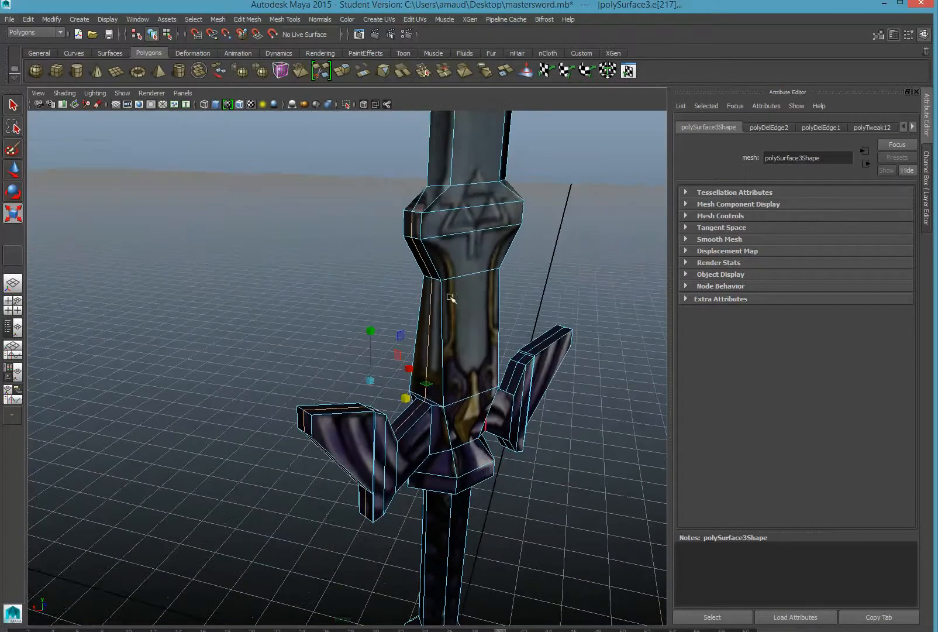
Delete the selected hilt and guard edges with Edit Mesh > Delete Edge/Vertex
left_click(247, 19)
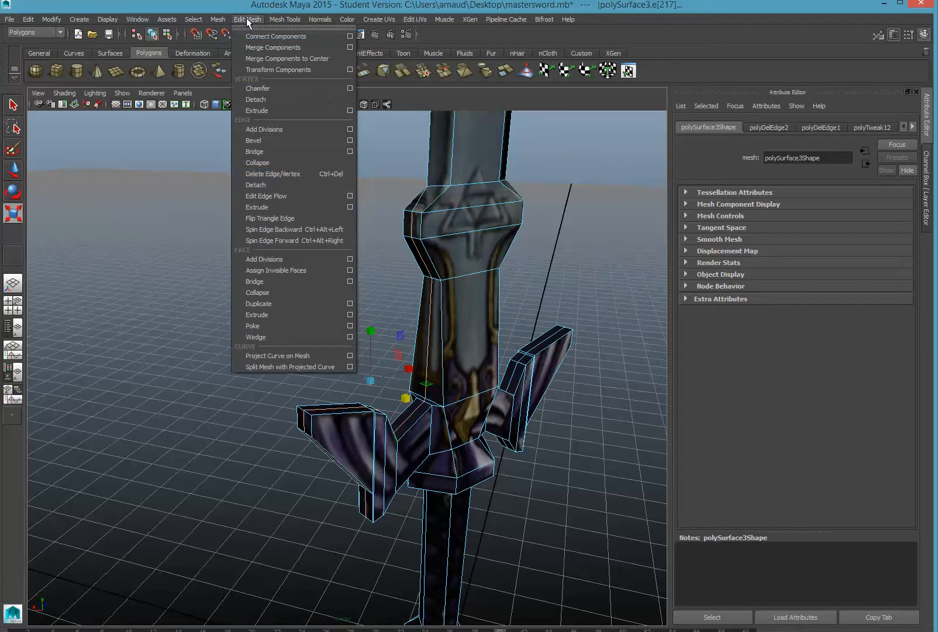
left_click(279, 174)
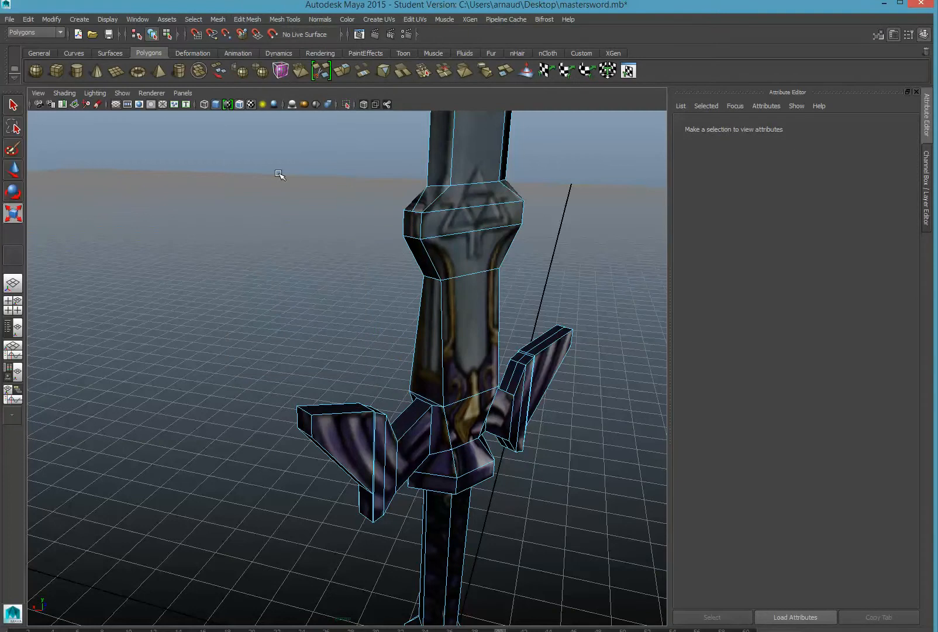
Tumble, pan and zoom the perspective view in close on the side of the hilt collar
left_click_drag(388, 324, 516, 307, "alt")
scroll(491, 313, "down", 2)
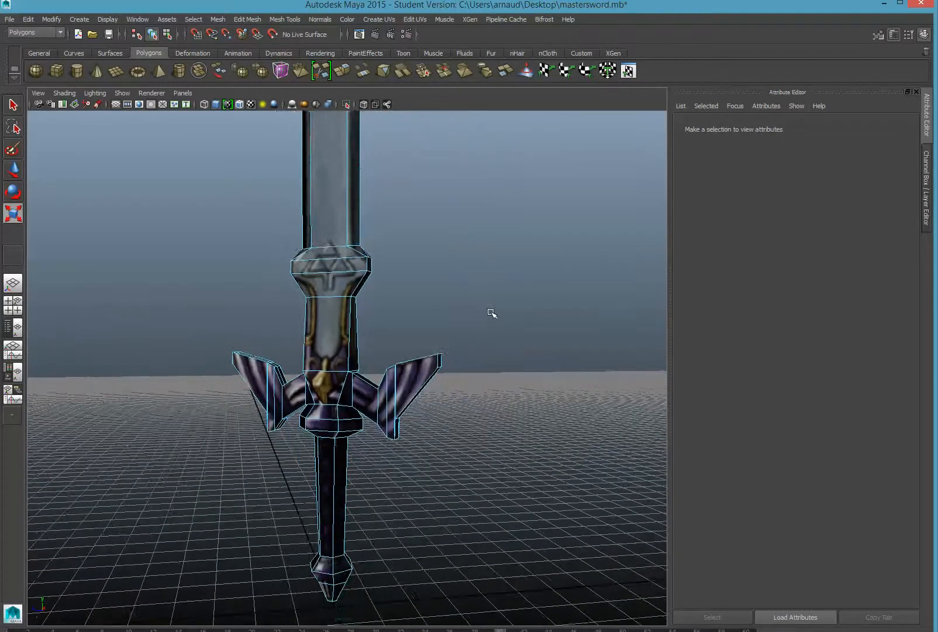
scroll(490, 313, "up", 3)
scroll(490, 313, "up", 1)
left_click_drag(499, 264, 463, 243, "alt")
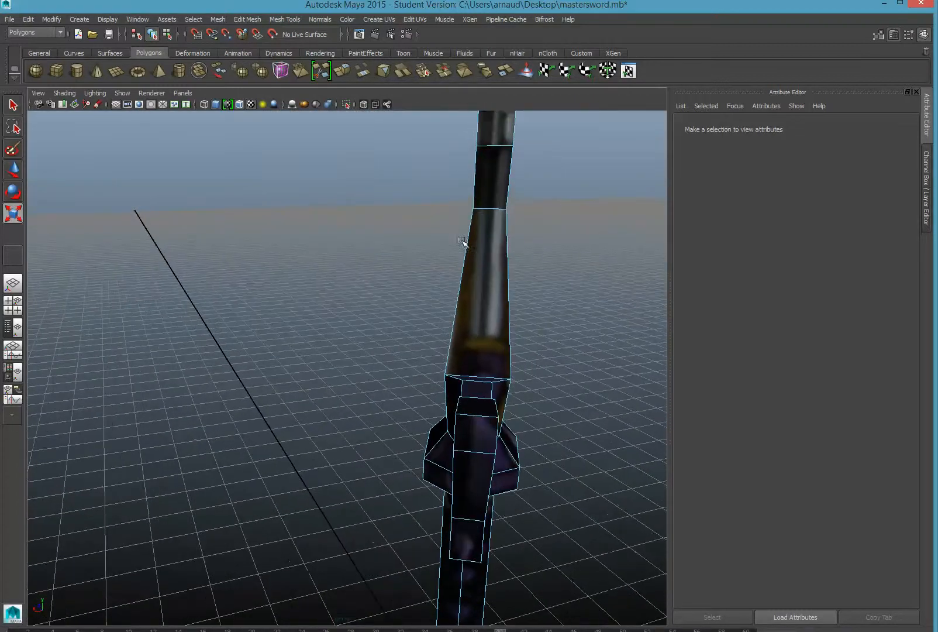
middle_click_drag(423, 349, 320, 489, "alt")
left_click_drag(319, 391, 322, 401, "alt")
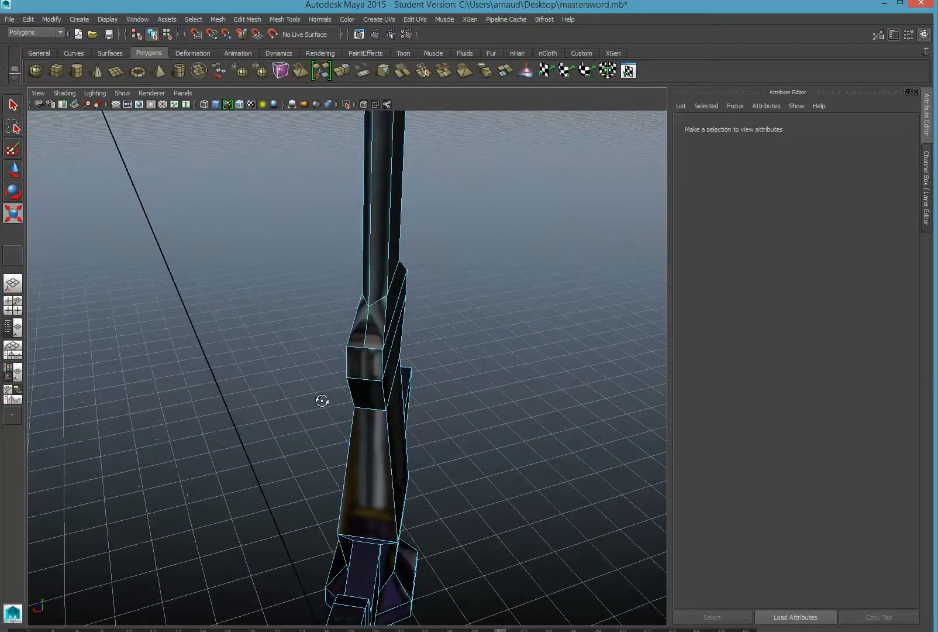
scroll(325, 390, "up", 1)
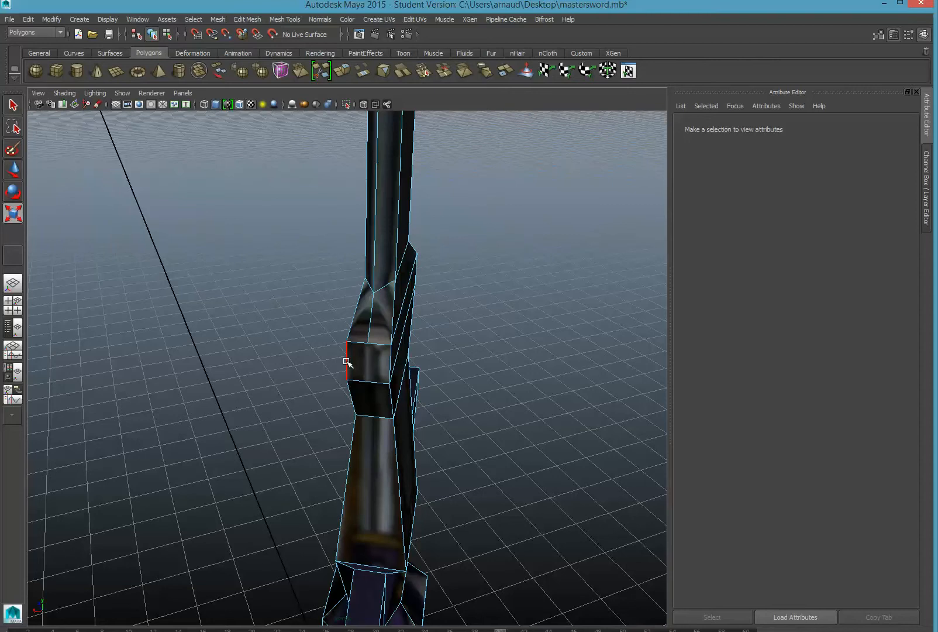
Delete the stray collar edge and orbit around to inspect the collar
left_click(369, 328)
key("Delete")
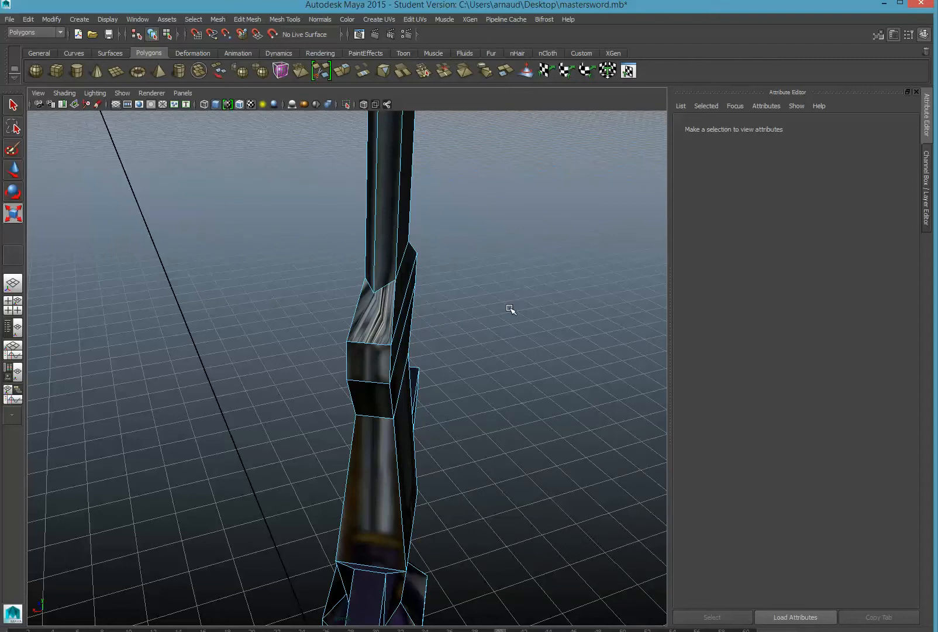
left_click_drag(514, 305, 479, 304, "alt")
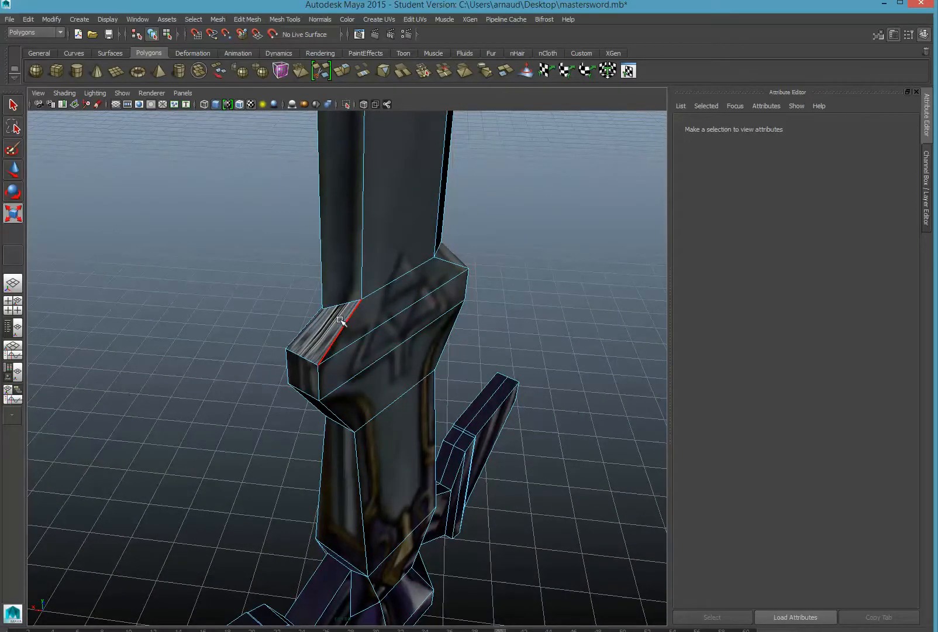
left_click_drag(336, 322, 378, 323, "alt")
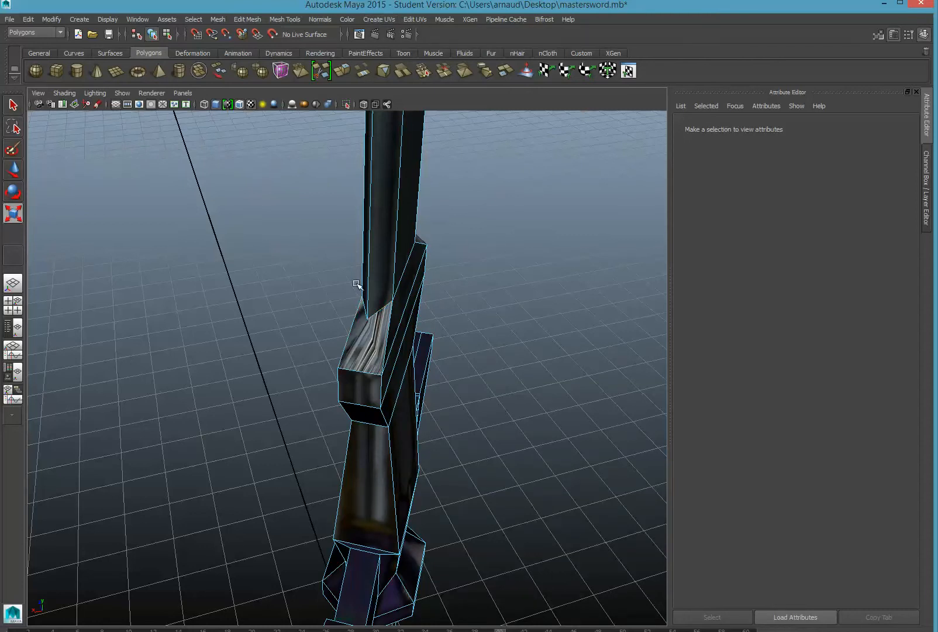
Cut a new edge across the collar face from its corner vertex with the Multi-Cut Tool
left_click(282, 20)
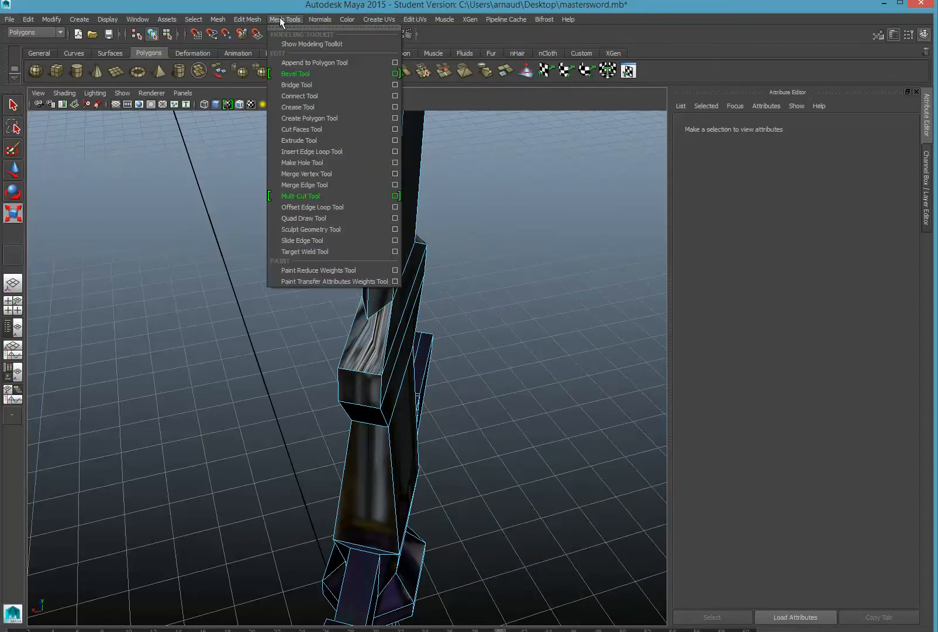
left_click(329, 197)
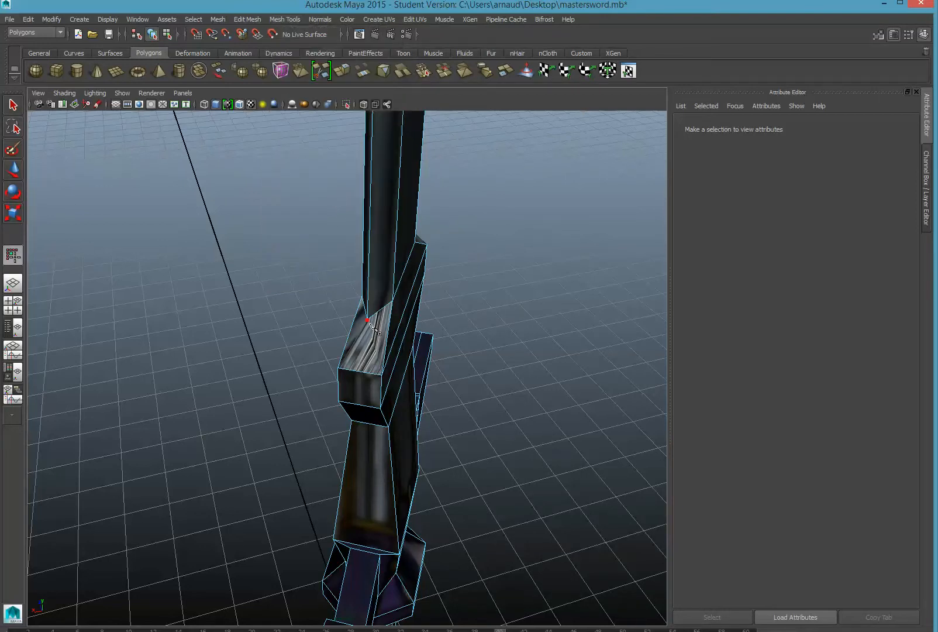
left_click(367, 319)
key("Return")
left_click(13, 170)
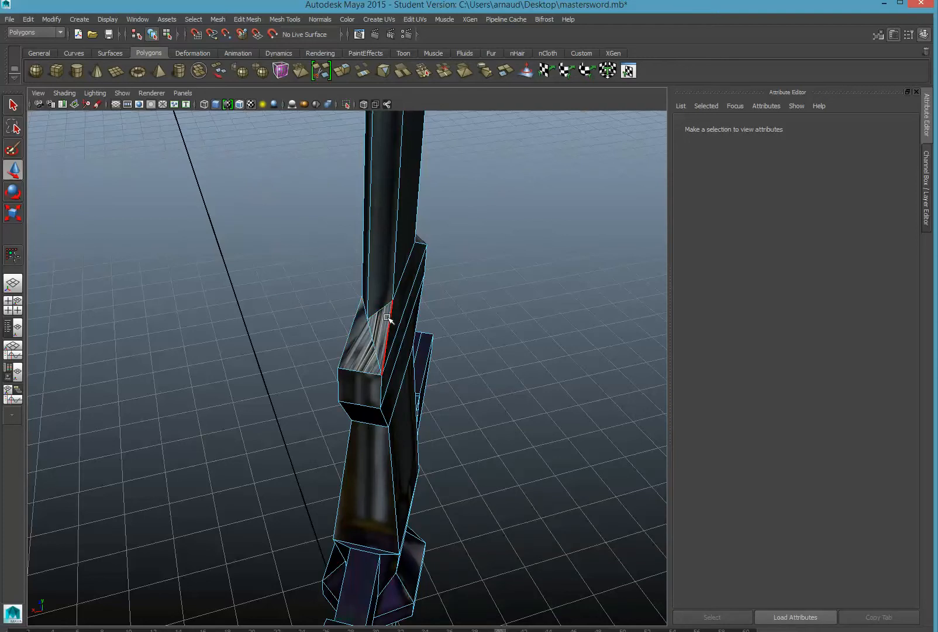
Orbit around the hilt, switch the sword to Object Mode, and zoom out
left_click_drag(245, 335, 384, 322, "alt")
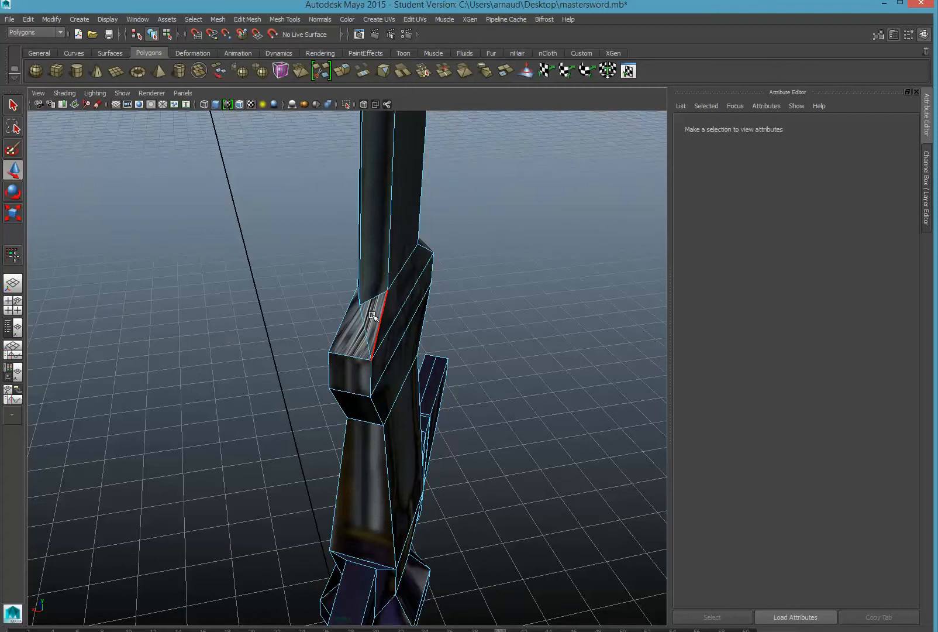
right_click_drag(380, 319, 420, 306)
left_click_drag(447, 311, 323, 286, "alt")
scroll(338, 293, "down", 5)
middle_click_drag(347, 358, 349, 451, "alt")
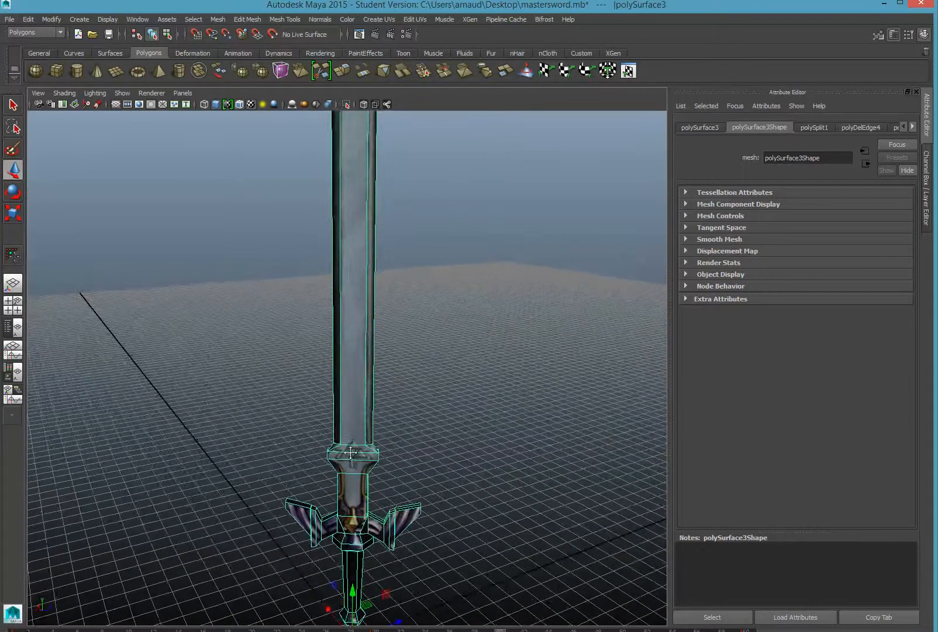
scroll(305, 377, "down", 6)
scroll(300, 373, "up", 3)
left_click_drag(301, 372, 325, 373, "alt")
scroll(320, 375, "up", 5)
left_click_drag(350, 431, 317, 293, "alt")
scroll(342, 329, "down", 5)
left_click_drag(341, 329, 378, 473, "alt")
scroll(391, 488, "up", 5)
middle_click_drag(351, 358, 276, 116, "alt")
left_click_drag(276, 116, 279, 219, "alt")
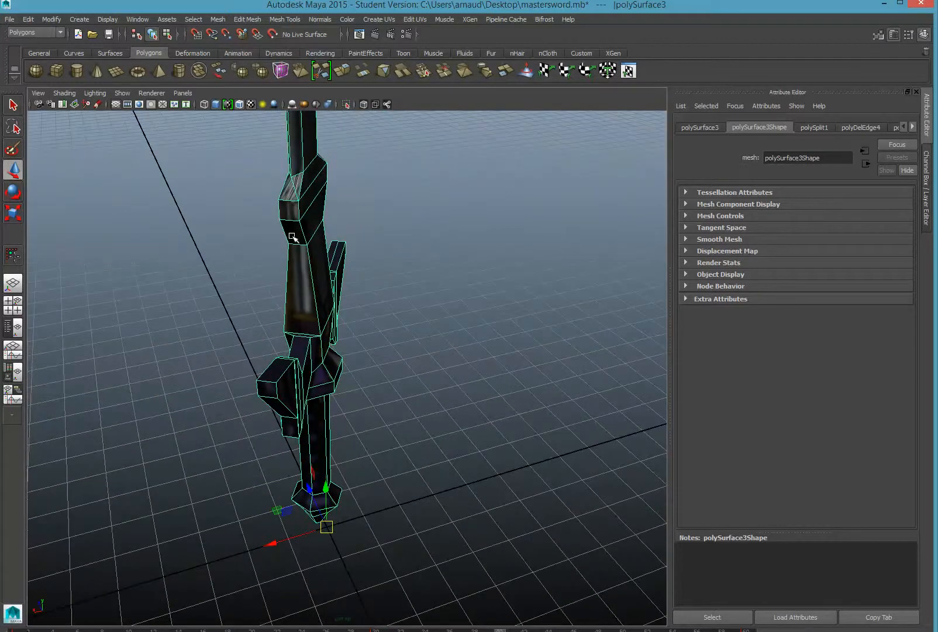
left_click_drag(306, 297, 276, 290, "alt")
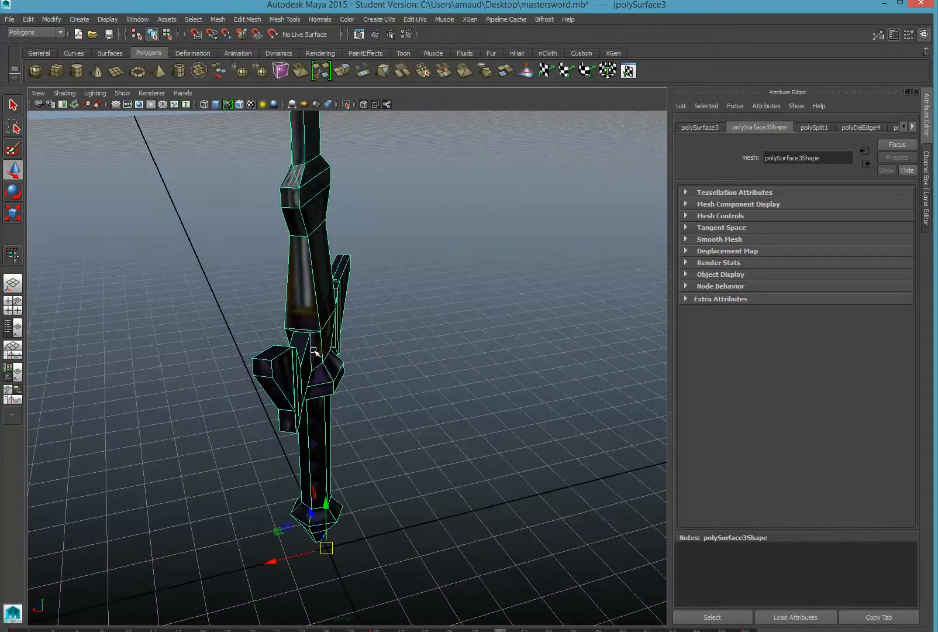
left_click_drag(316, 352, 290, 340, "alt")
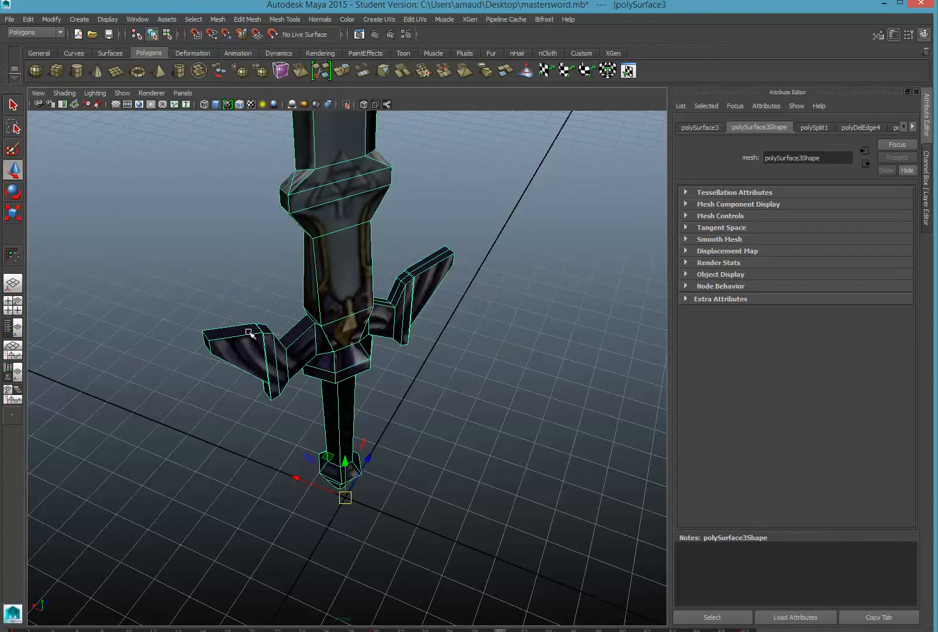
left_click_drag(200, 344, 252, 333, "alt")
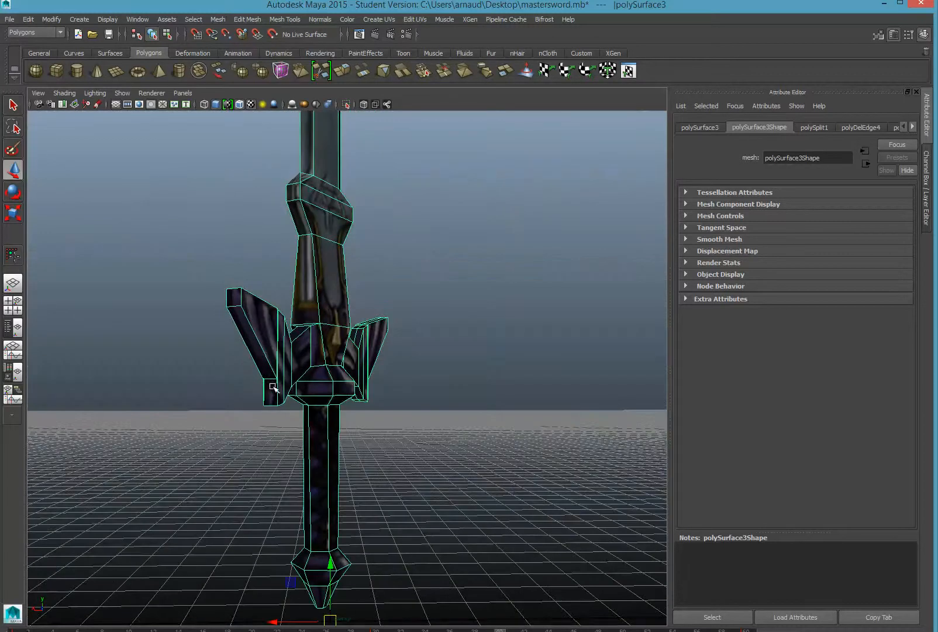
left_click_drag(259, 372, 244, 331, "alt")
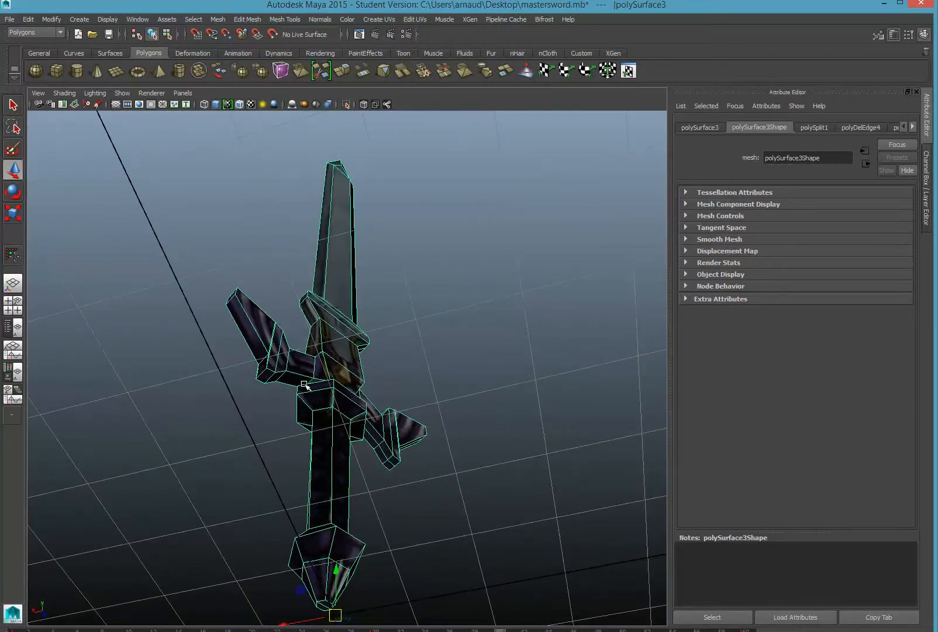
left_click_drag(315, 391, 285, 441, "alt")
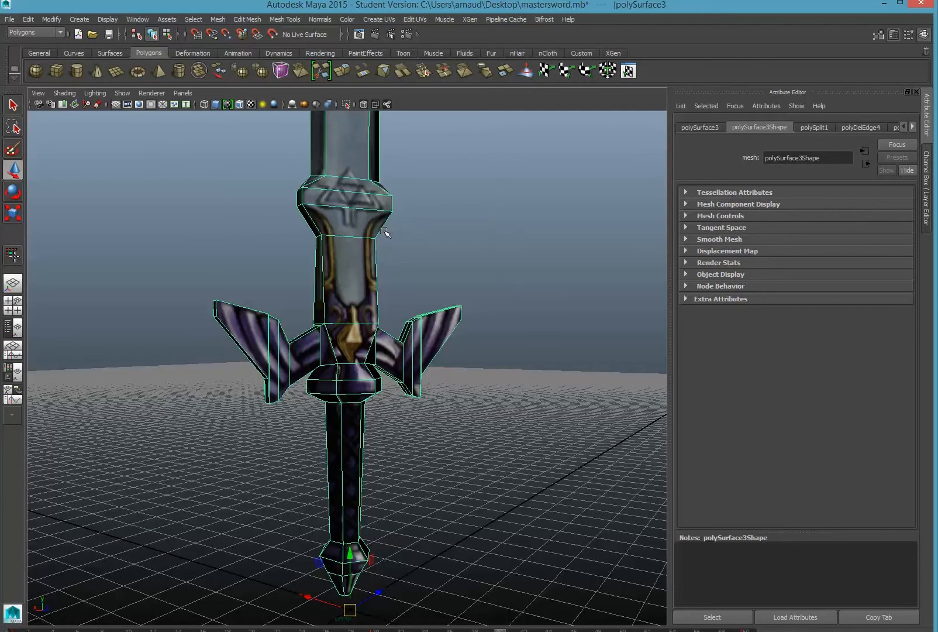
left_click_drag(413, 293, 394, 309, "alt")
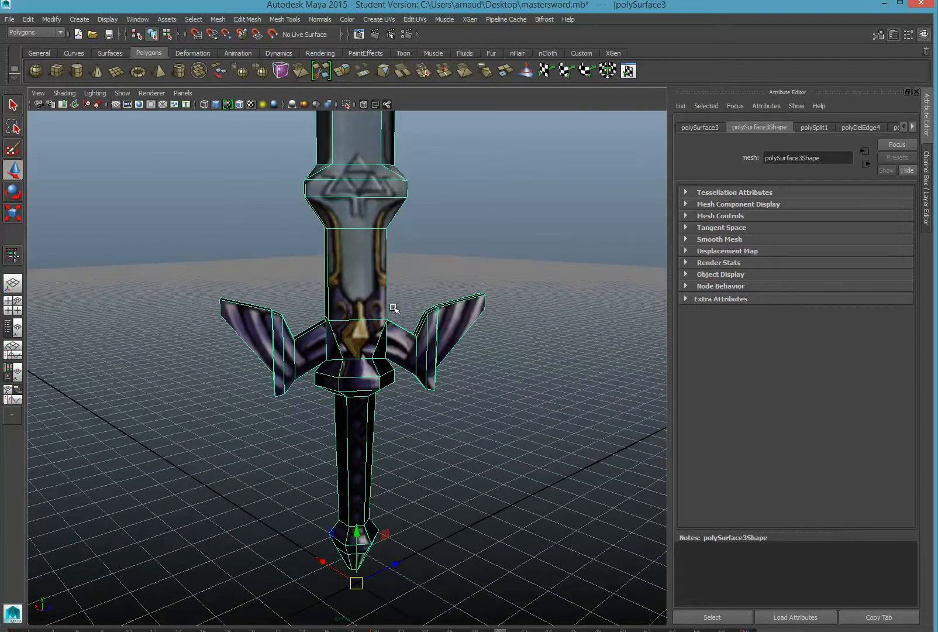
scroll(394, 307, "down", 3)
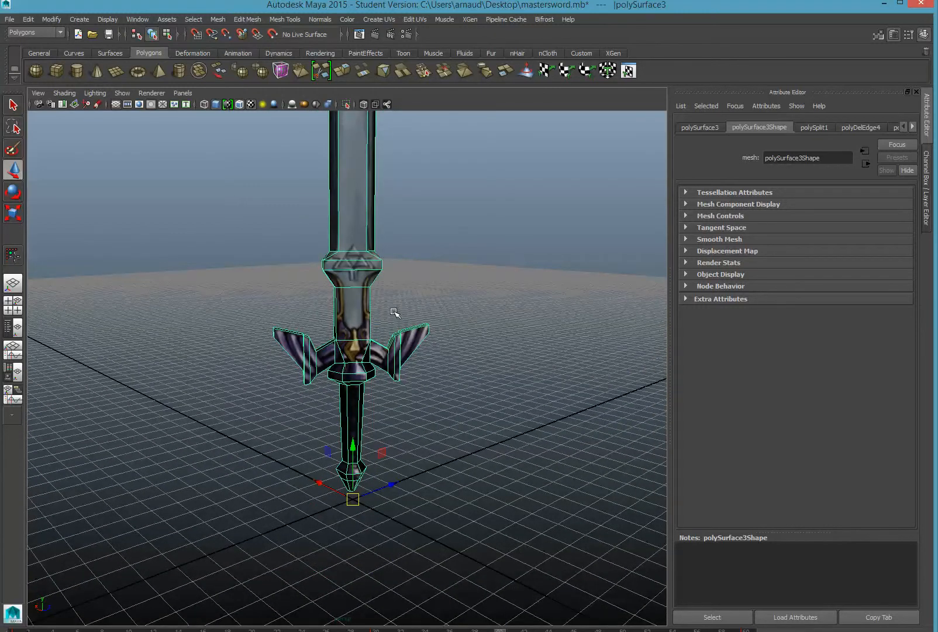
scroll(393, 314, "up", 1)
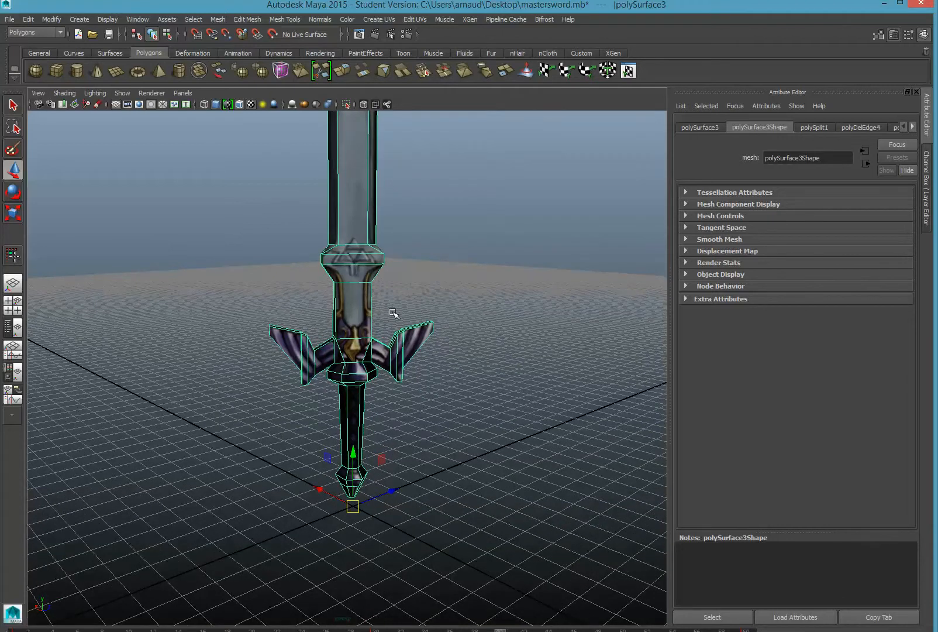
scroll(393, 314, "up", 1)
scroll(394, 314, "down", 3)
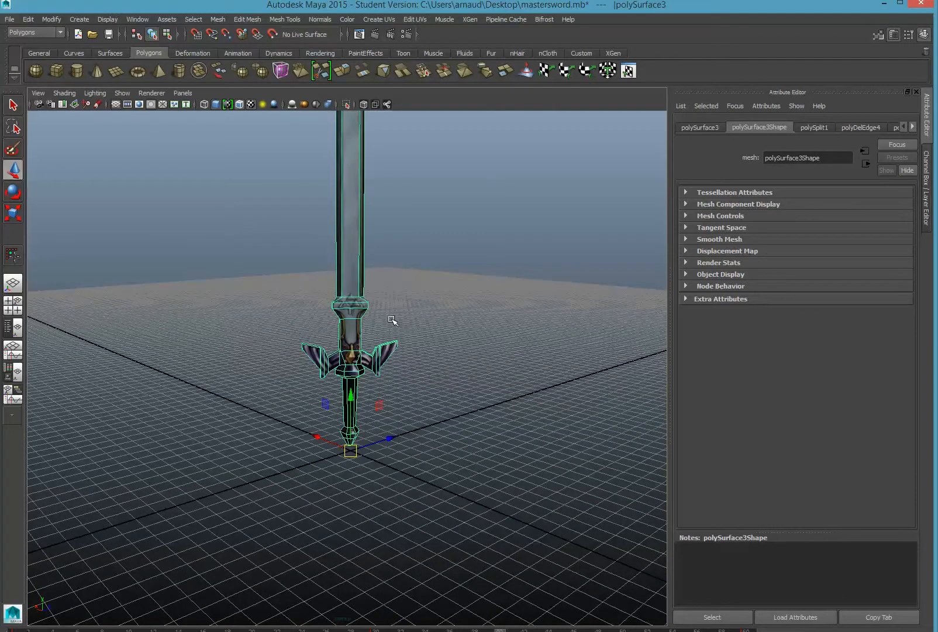